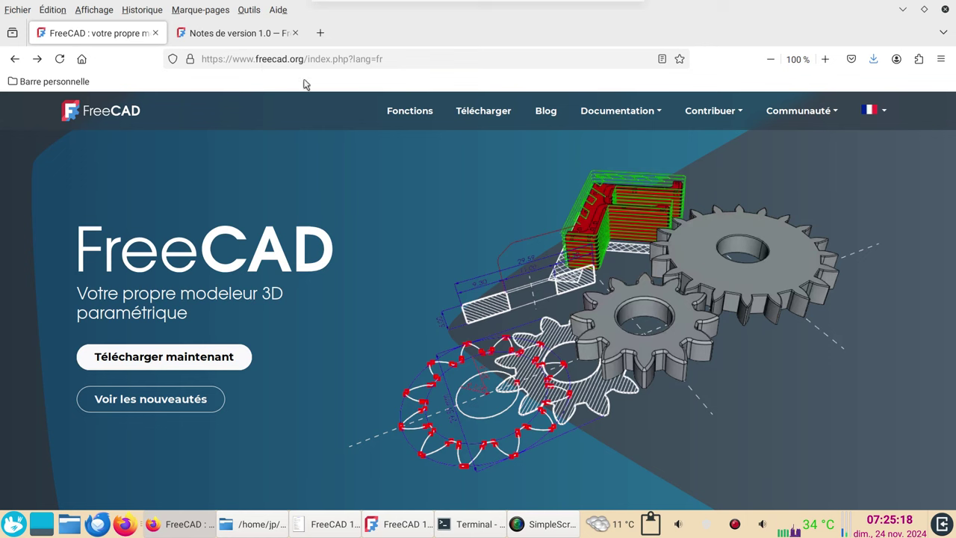
Go to the FreeCAD 1.0.0 downloads page and pick the Linux x86_64 AppImage
{"action": "left_click", "coordinate": [165, 365]}
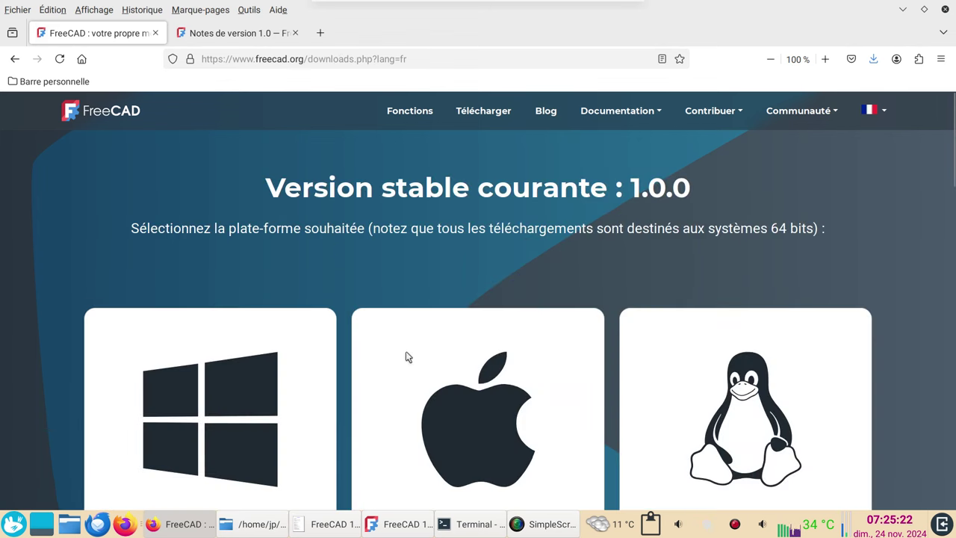
{"action": "scroll", "coordinate": [410, 347], "scroll_direction": "down", "scroll_amount": 5}
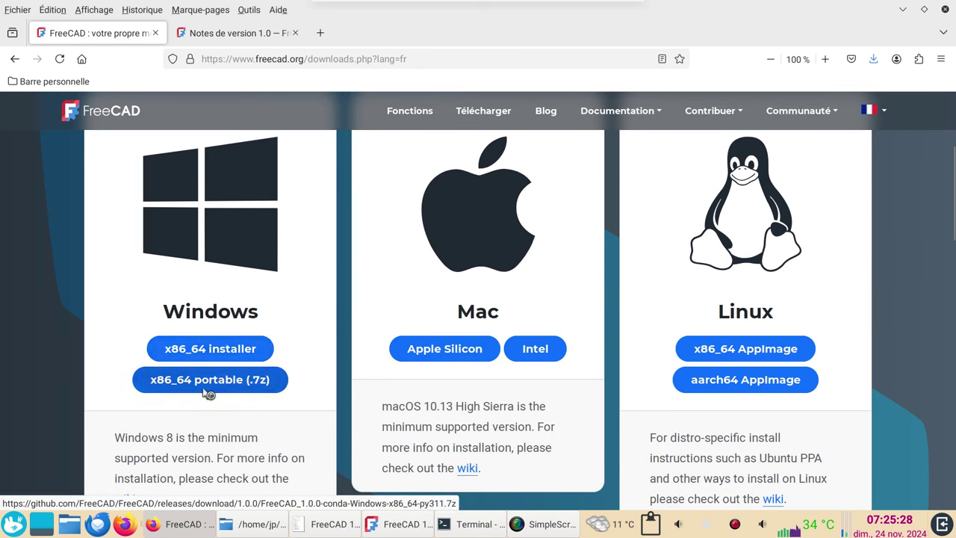
{"action": "left_click", "coordinate": [713, 342]}
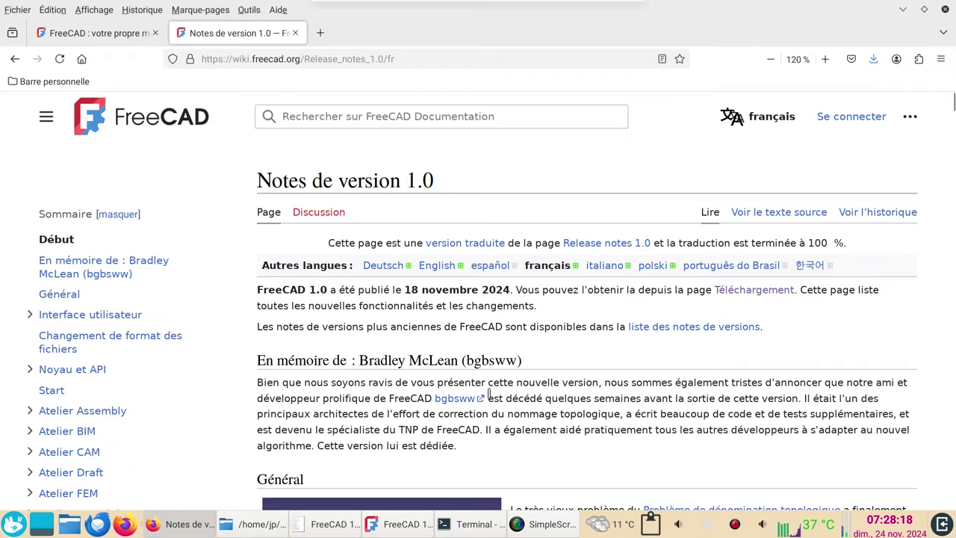
{"action": "scroll", "coordinate": [490, 392], "scroll_direction": "down", "scroll_amount": 2}
{"action": "scroll", "coordinate": [520, 374], "scroll_direction": "down", "scroll_amount": 1}
{"action": "scroll", "coordinate": [590, 327], "scroll_direction": "down", "scroll_amount": 2}
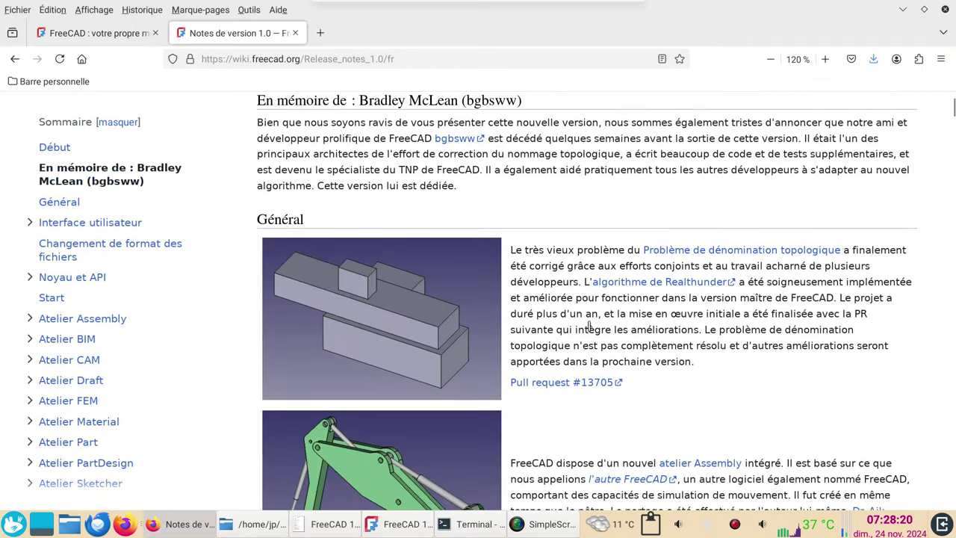
{"action": "scroll", "coordinate": [594, 332], "scroll_direction": "down", "scroll_amount": 3}
{"action": "scroll", "coordinate": [605, 354], "scroll_direction": "down", "scroll_amount": 2}
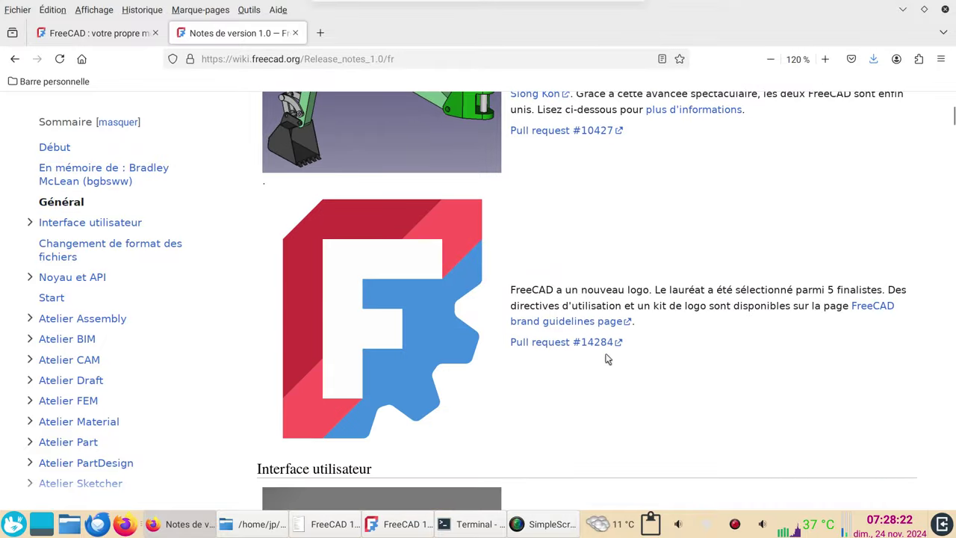
{"action": "scroll", "coordinate": [606, 362], "scroll_direction": "down", "scroll_amount": 3}
{"action": "scroll", "coordinate": [607, 363], "scroll_direction": "down", "scroll_amount": 2}
{"action": "scroll", "coordinate": [608, 366], "scroll_direction": "down", "scroll_amount": 4}
{"action": "scroll", "coordinate": [612, 371], "scroll_direction": "down", "scroll_amount": 3}
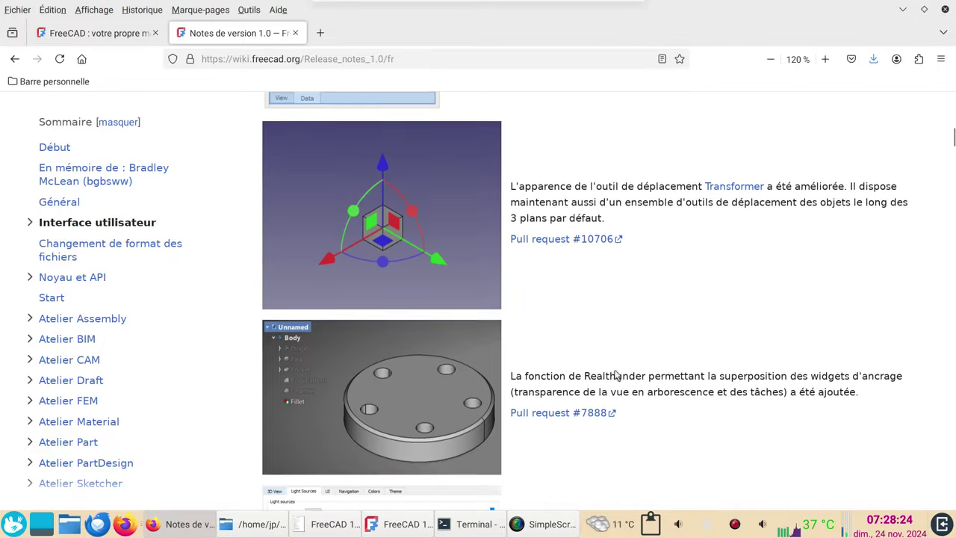
{"action": "scroll", "coordinate": [620, 370], "scroll_direction": "down", "scroll_amount": 2}
{"action": "scroll", "coordinate": [629, 362], "scroll_direction": "down", "scroll_amount": 3}
{"action": "scroll", "coordinate": [635, 363], "scroll_direction": "down", "scroll_amount": 5}
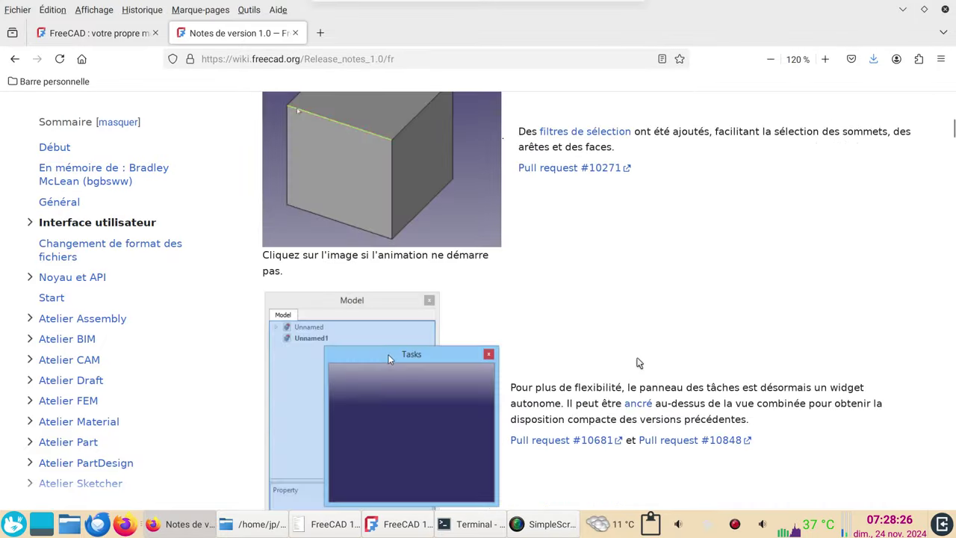
{"action": "scroll", "coordinate": [639, 364], "scroll_direction": "up", "scroll_amount": 10}
{"action": "scroll", "coordinate": [635, 363], "scroll_direction": "up", "scroll_amount": 5}
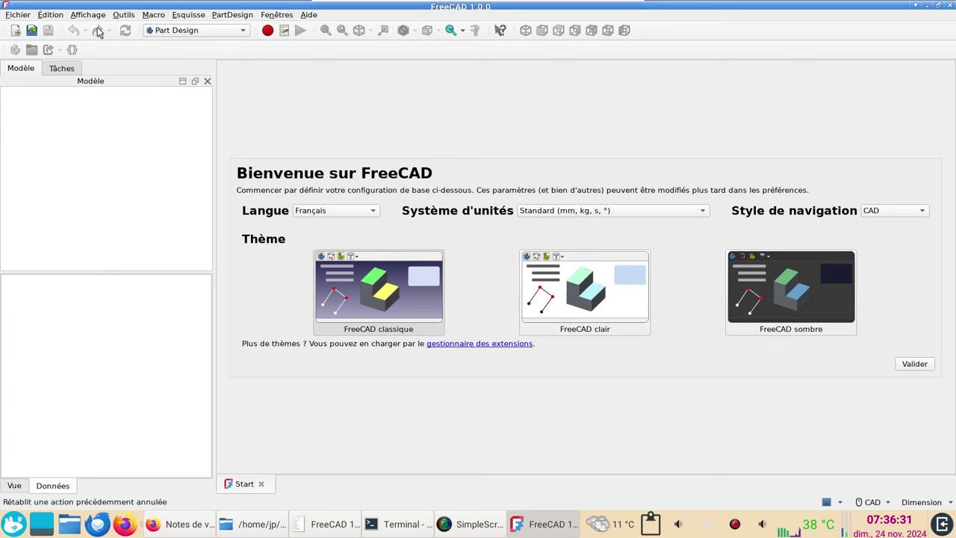
Reset all personal preferences to defaults with Tout réinitialiser, confirming Oui
{"action": "left_click", "coordinate": [39, 15]}
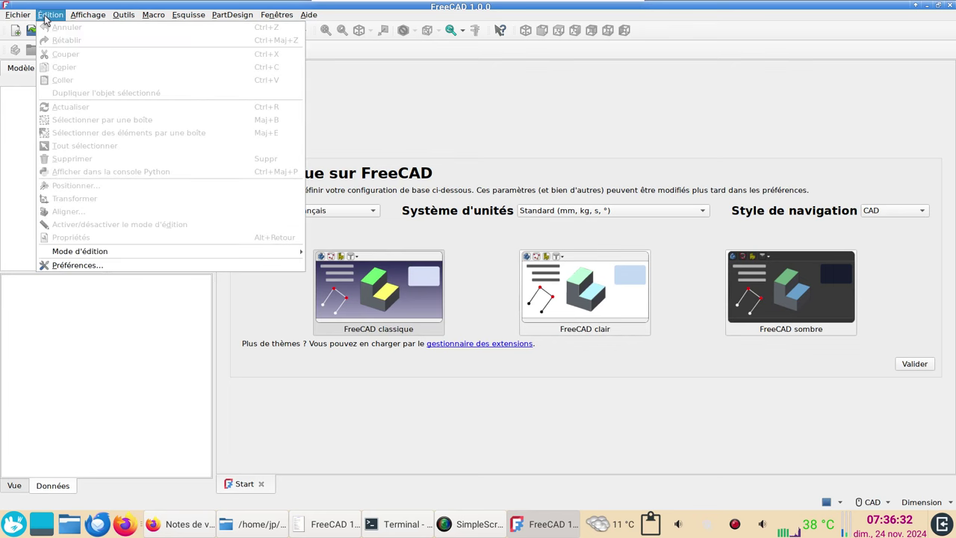
{"action": "left_click", "coordinate": [56, 271]}
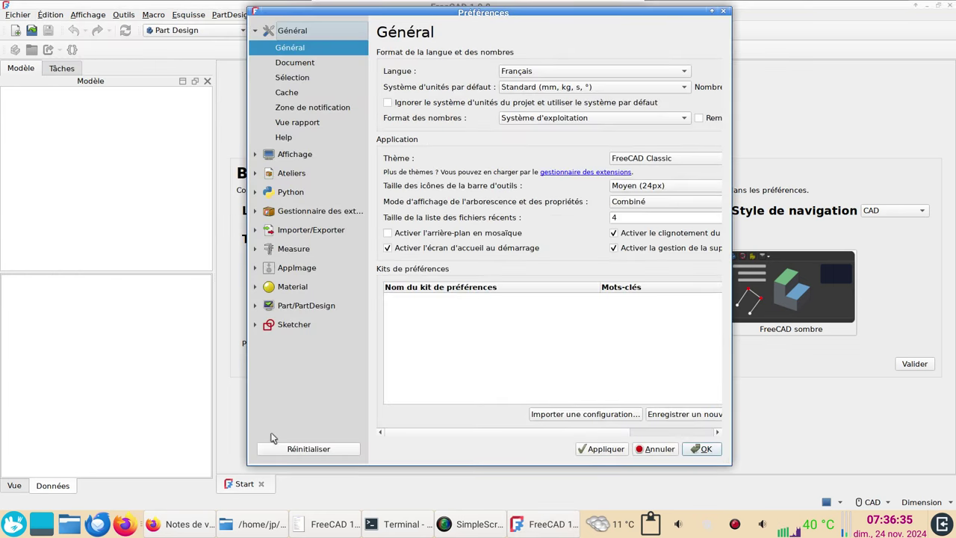
{"action": "left_click", "coordinate": [290, 450]}
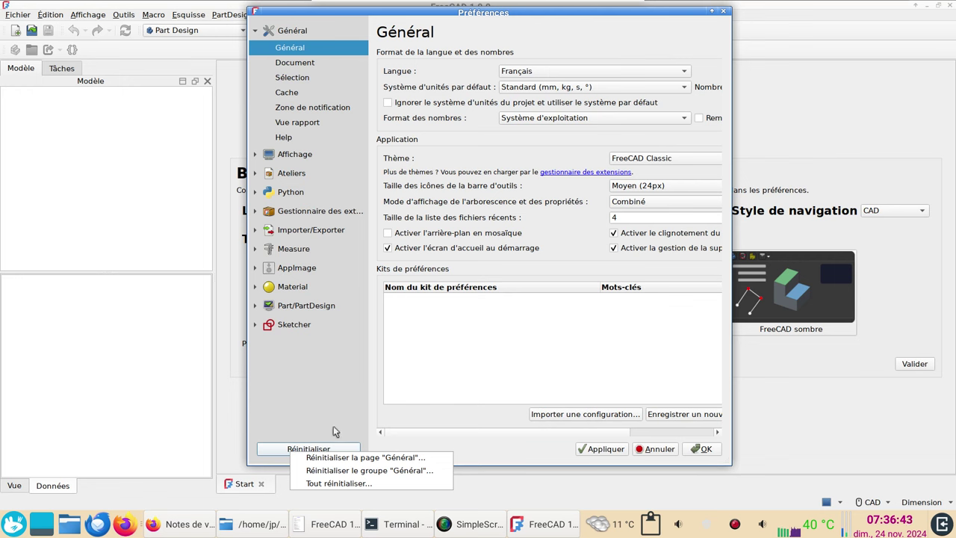
{"action": "left_click", "coordinate": [329, 483]}
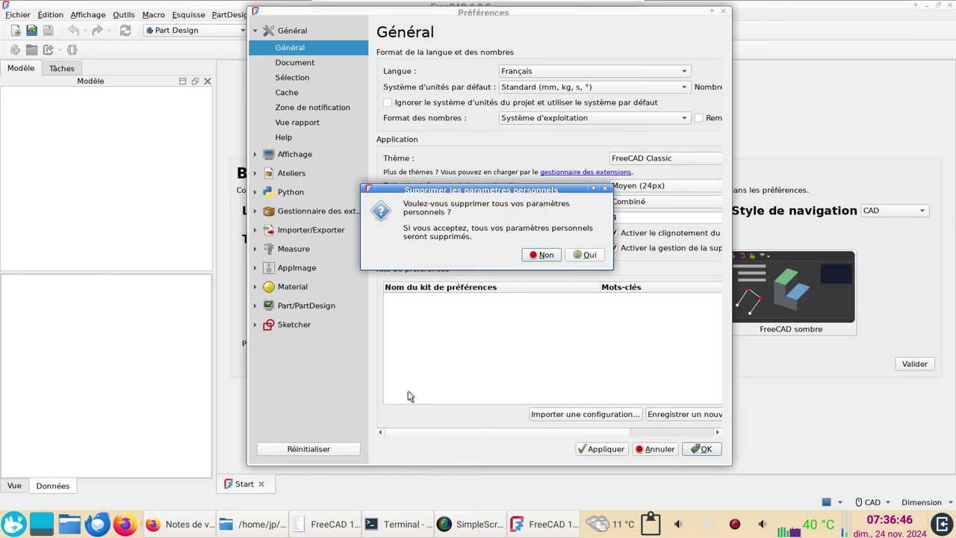
{"action": "left_click", "coordinate": [589, 255]}
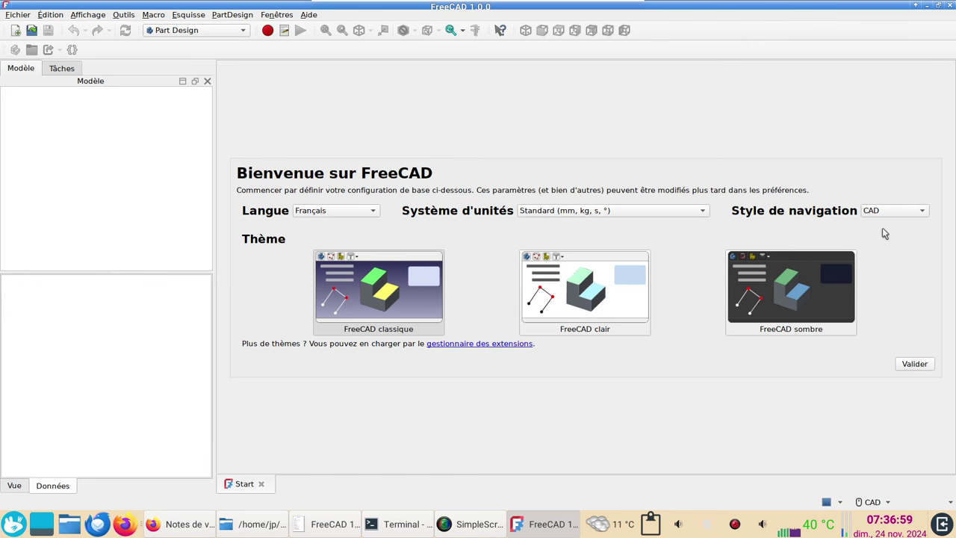
Choose Gesture as the navigation style and validate the initial setup
{"action": "left_click", "coordinate": [921, 216]}
{"action": "left_click", "coordinate": [906, 275]}
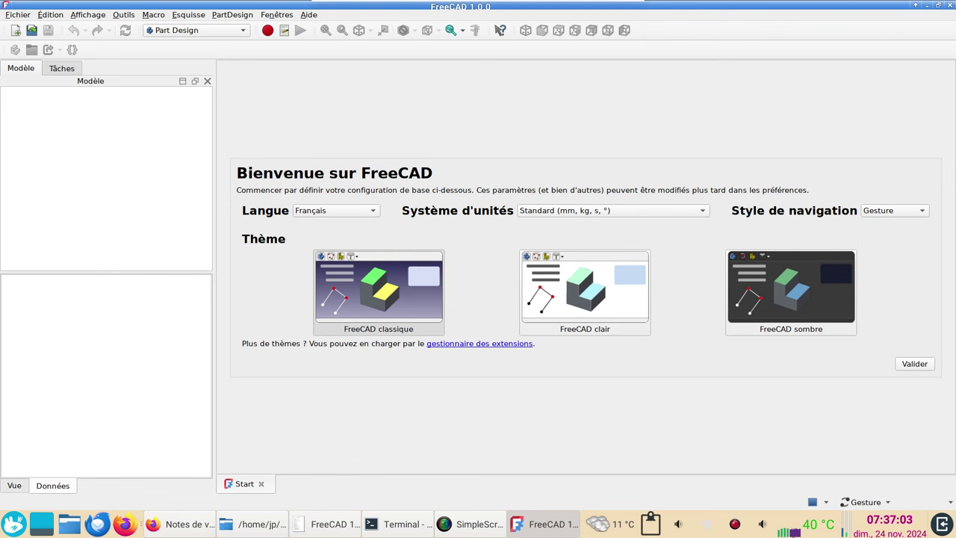
{"action": "mouse_move", "coordinate": [866, 502]}
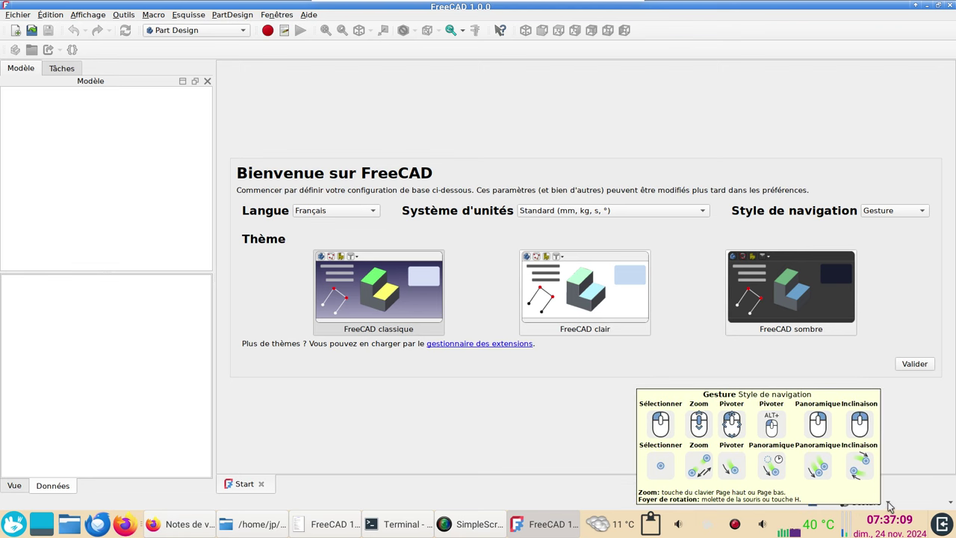
{"action": "left_click", "coordinate": [889, 507]}
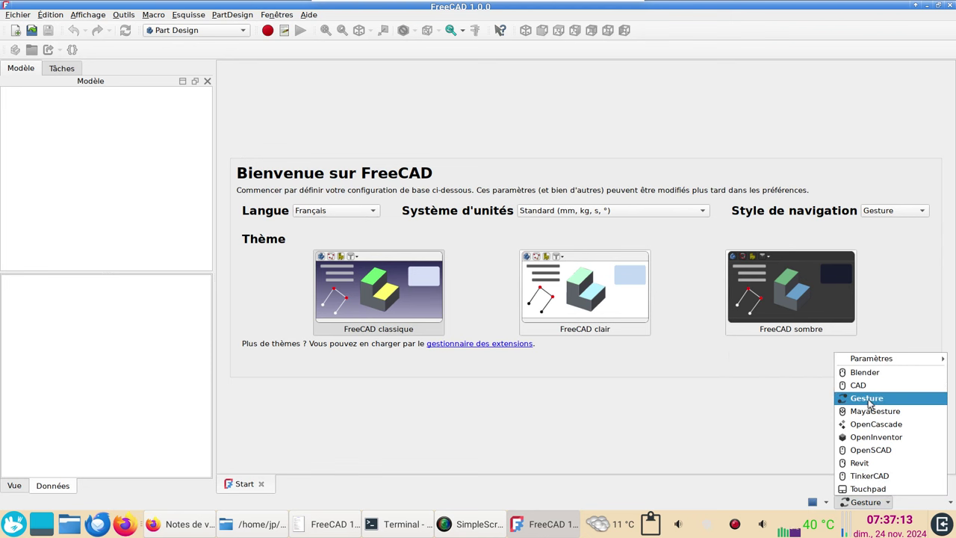
{"action": "left_click", "coordinate": [617, 432]}
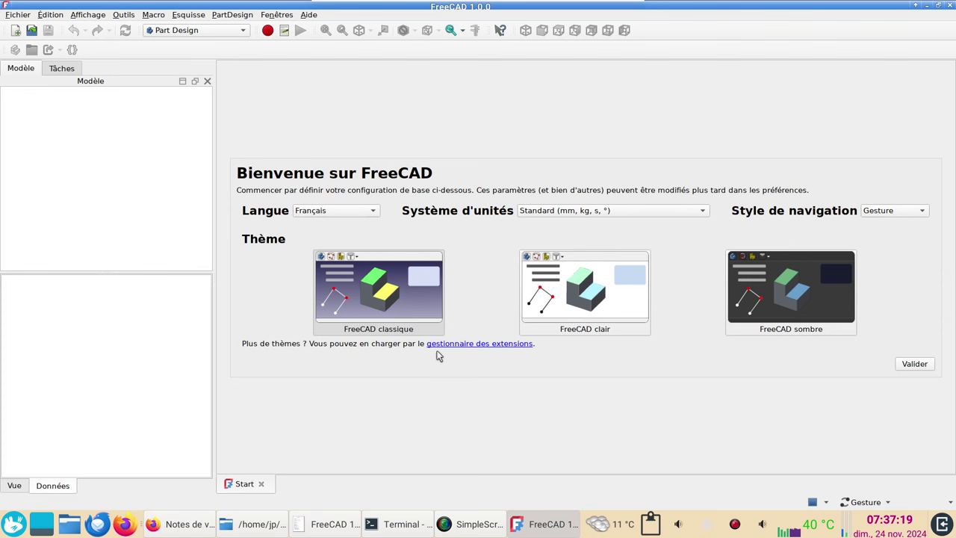
{"action": "left_click", "coordinate": [912, 365]}
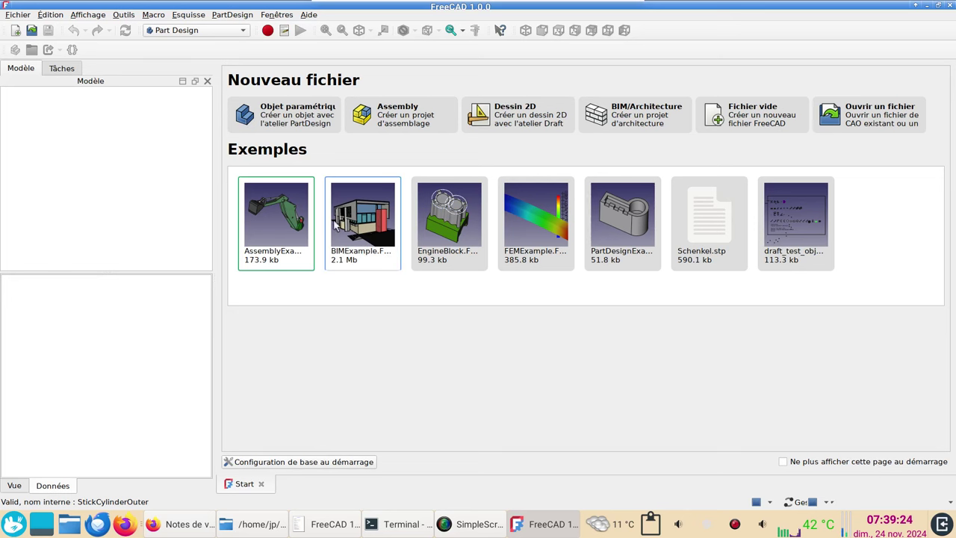
Open the AssemblyExample excavator and orbit and pan around its arm and boom
{"action": "left_click", "coordinate": [274, 245]}
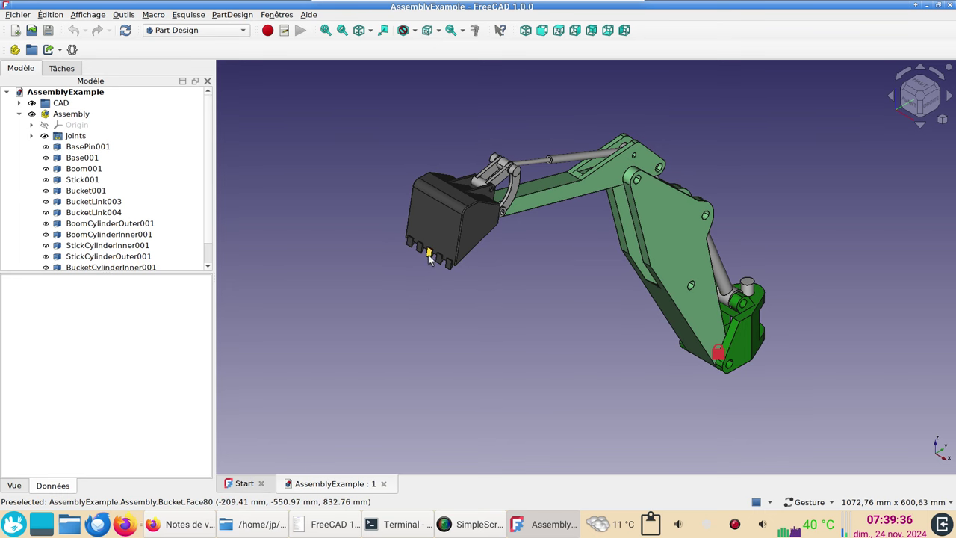
{"action": "mouse_move", "coordinate": [430, 258]}
{"action": "left_mouse_down"}
{"action": "mouse_move", "coordinate": [695, 262]}
{"action": "mouse_move", "coordinate": [875, 285]}
{"action": "mouse_move", "coordinate": [738, 277]}
{"action": "left_mouse_up"}
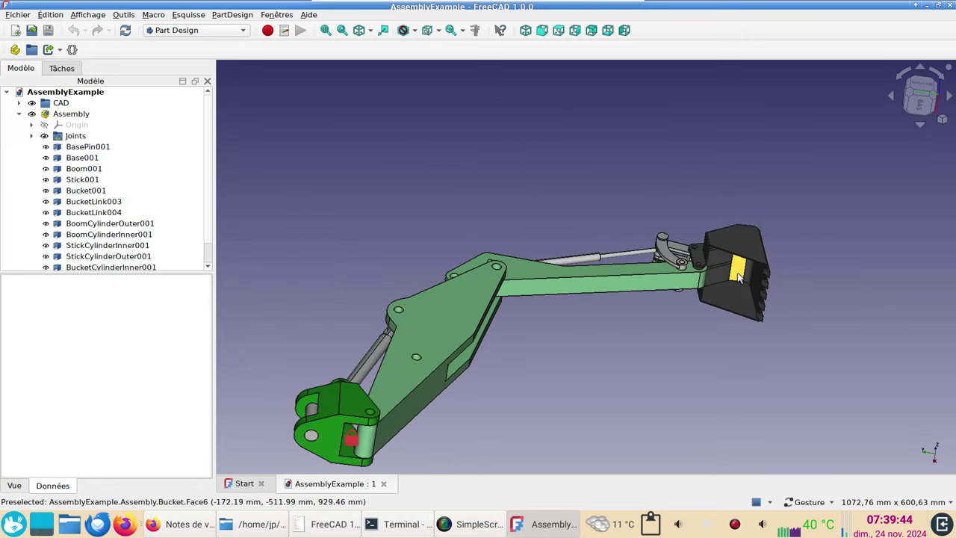
{"action": "mouse_move", "coordinate": [738, 277]}
{"action": "left_mouse_down"}
{"action": "mouse_move", "coordinate": [696, 295]}
{"action": "mouse_move", "coordinate": [794, 346]}
{"action": "mouse_move", "coordinate": [523, 352]}
{"action": "mouse_move", "coordinate": [572, 333]}
{"action": "left_mouse_up"}
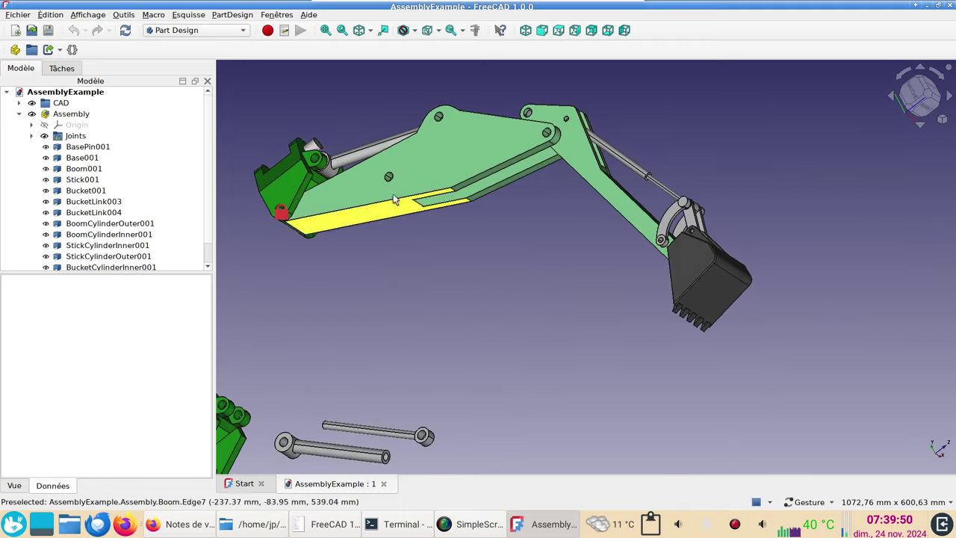
{"action": "right_click_drag", "start_coordinate": [339, 187], "coordinate": [533, 269]}
{"action": "left_click_drag", "start_coordinate": [534, 269], "coordinate": [543, 352]}
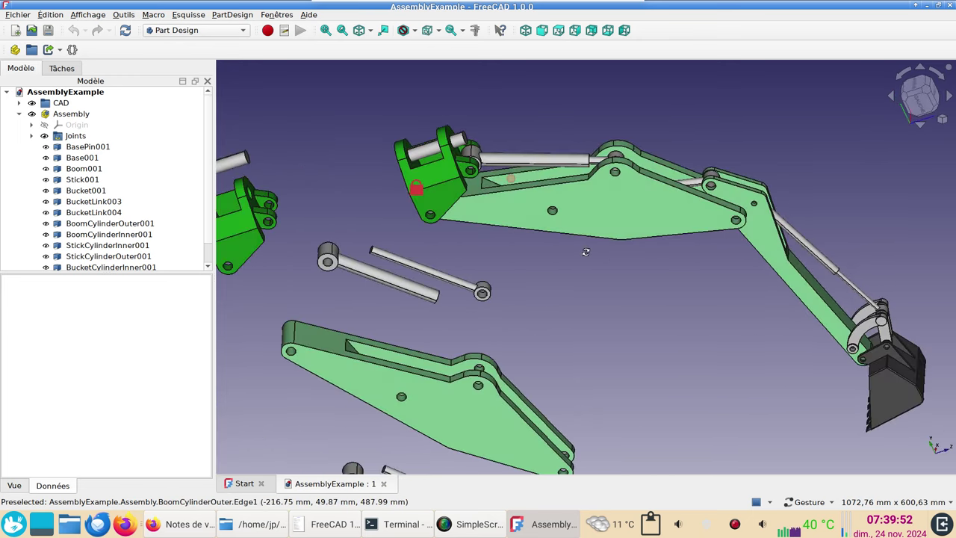
{"action": "mouse_move", "coordinate": [554, 224]}
{"action": "left_mouse_down"}
{"action": "mouse_move", "coordinate": [639, 169]}
{"action": "mouse_move", "coordinate": [471, 301]}
{"action": "left_mouse_up"}
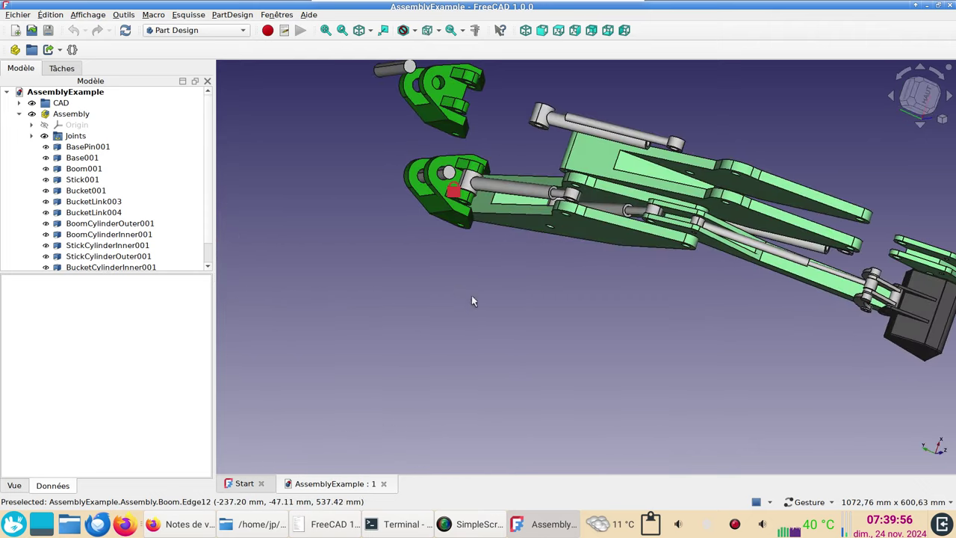
{"action": "mouse_move", "coordinate": [687, 245]}
{"action": "left_mouse_down"}
{"action": "mouse_move", "coordinate": [425, 189]}
{"action": "mouse_move", "coordinate": [482, 214]}
{"action": "left_mouse_up"}
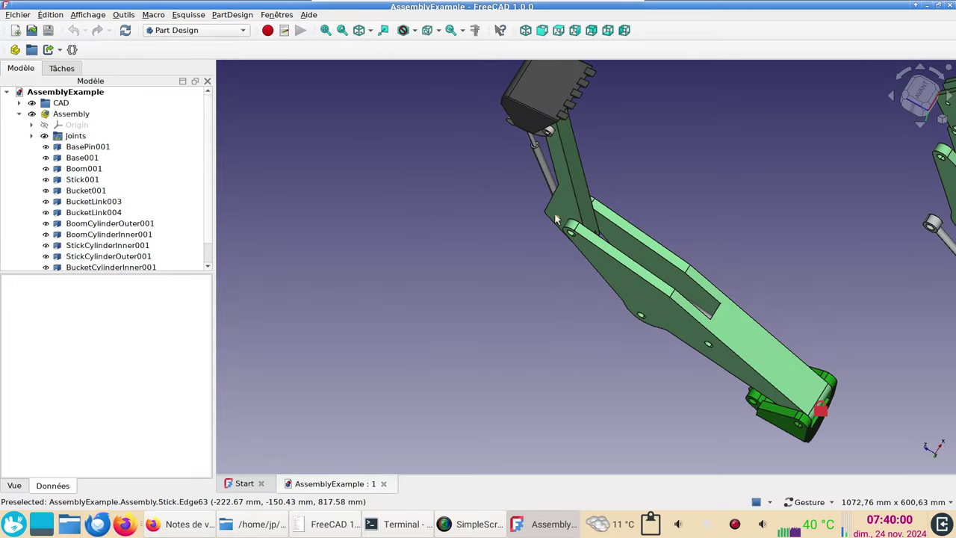
{"action": "mouse_move", "coordinate": [547, 213]}
{"action": "left_mouse_down"}
{"action": "mouse_move", "coordinate": [826, 219]}
{"action": "mouse_move", "coordinate": [795, 203]}
{"action": "left_mouse_up"}
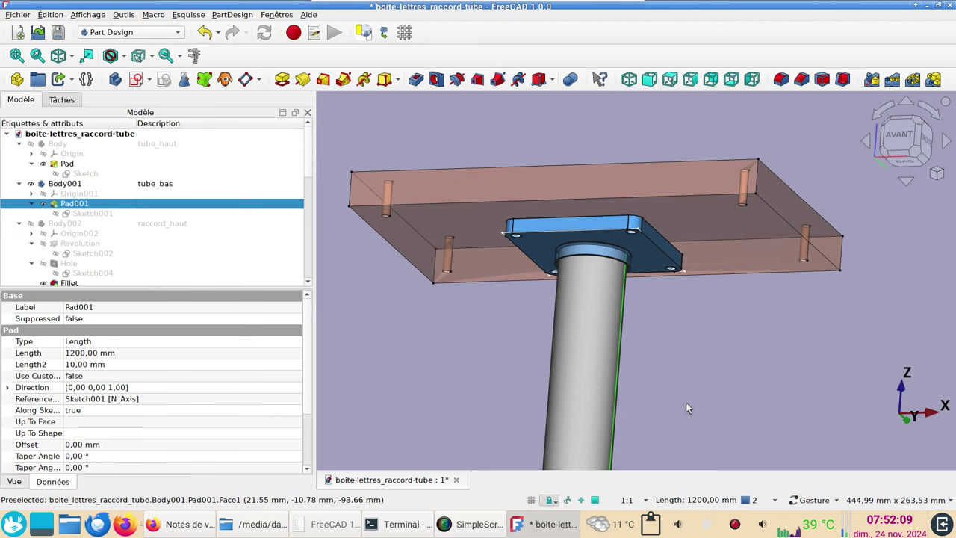
Make the lower tube Pad001 transparent to look inside, then make it opaque again
{"action": "right_click", "coordinate": [588, 326]}
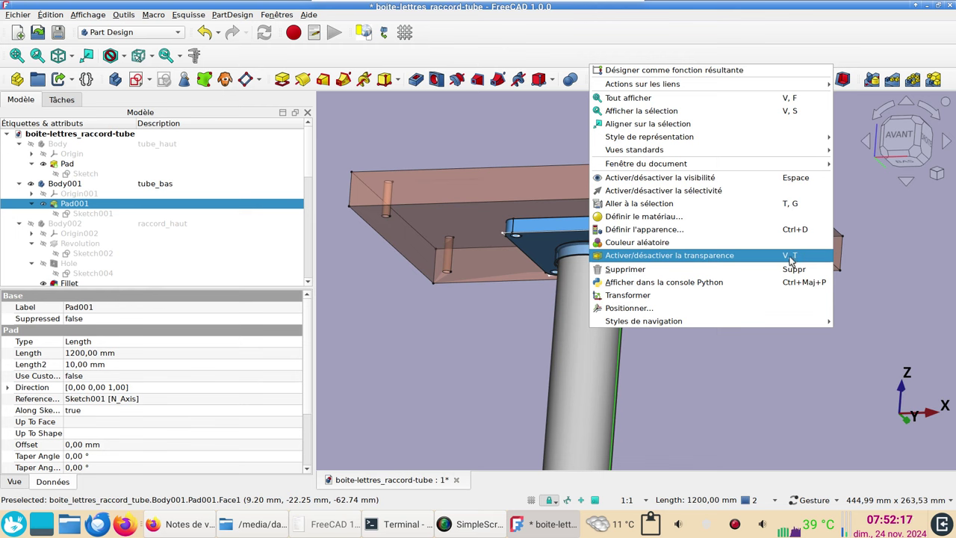
{"action": "left_click", "coordinate": [729, 257]}
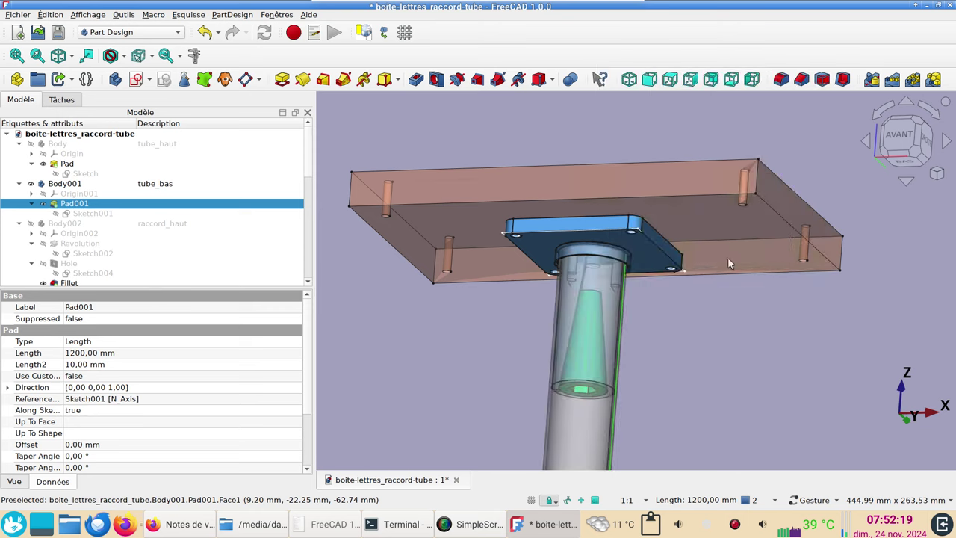
{"action": "mouse_move", "coordinate": [728, 261]}
{"action": "left_mouse_down"}
{"action": "mouse_move", "coordinate": [683, 306]}
{"action": "mouse_move", "coordinate": [734, 391]}
{"action": "left_mouse_up"}
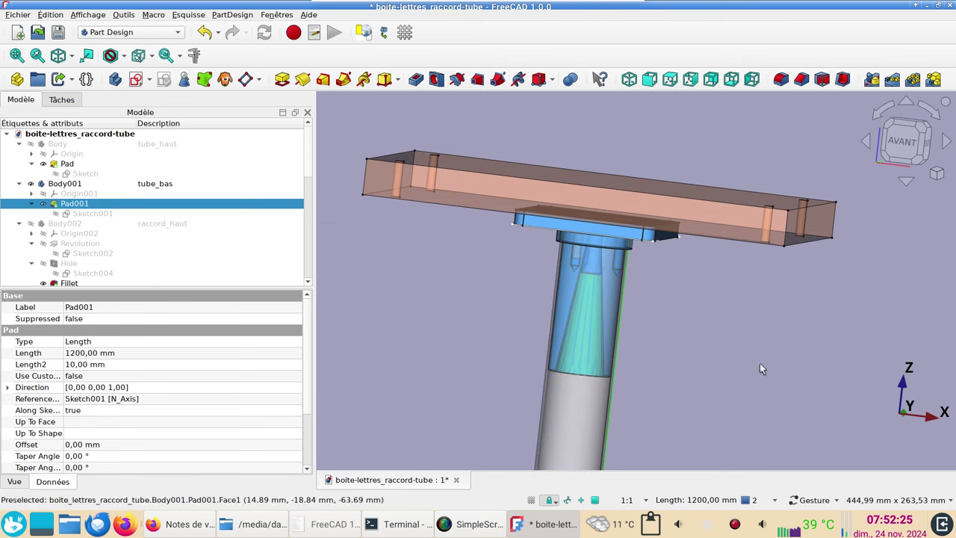
{"action": "right_click", "coordinate": [156, 203]}
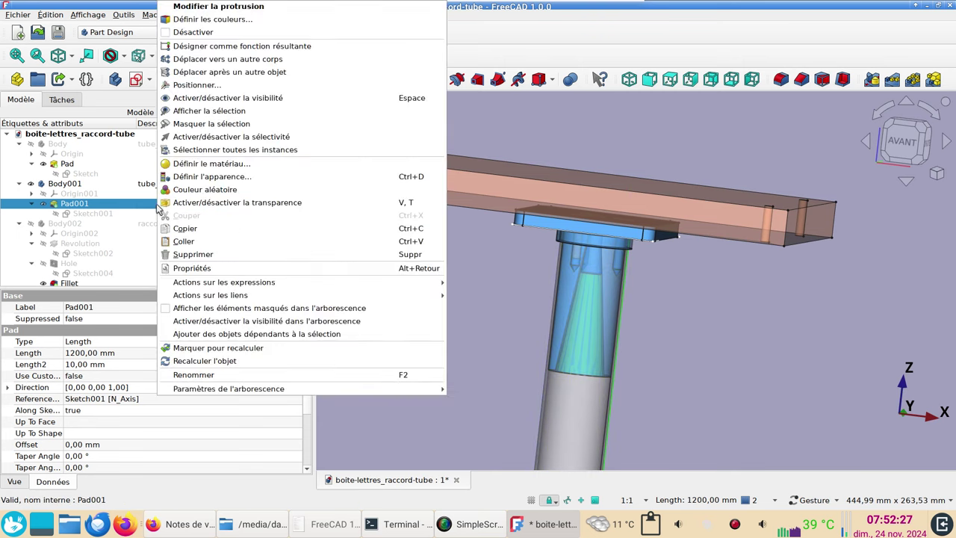
{"action": "left_click", "coordinate": [187, 208]}
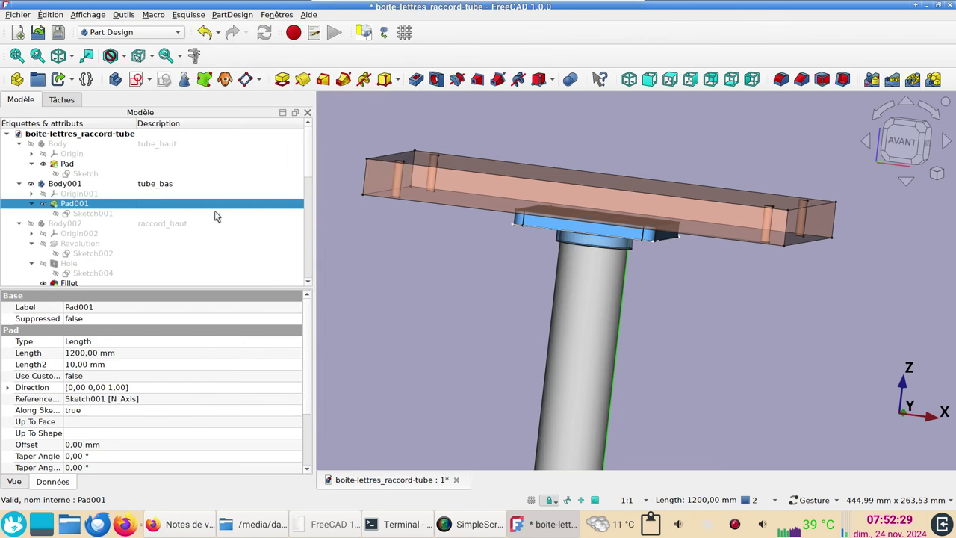
{"action": "left_click", "coordinate": [747, 338]}
{"action": "scroll", "coordinate": [751, 336], "scroll_direction": "down", "scroll_amount": 2}
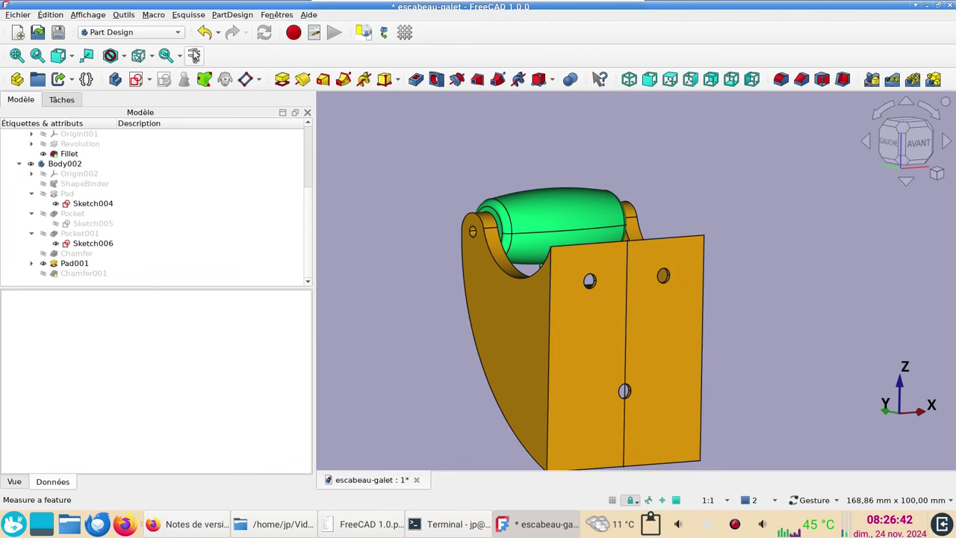
In Auto mode, measure the upper-left hole's 2,00 mm radius and its 24,00 mm distance to the upper-right hole
{"action": "left_click", "coordinate": [193, 55]}
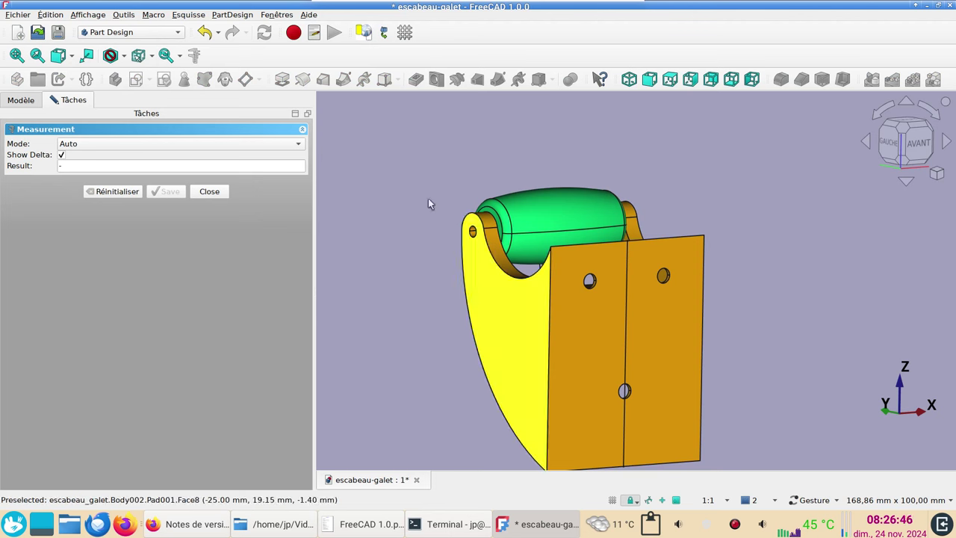
{"action": "left_click", "coordinate": [183, 145]}
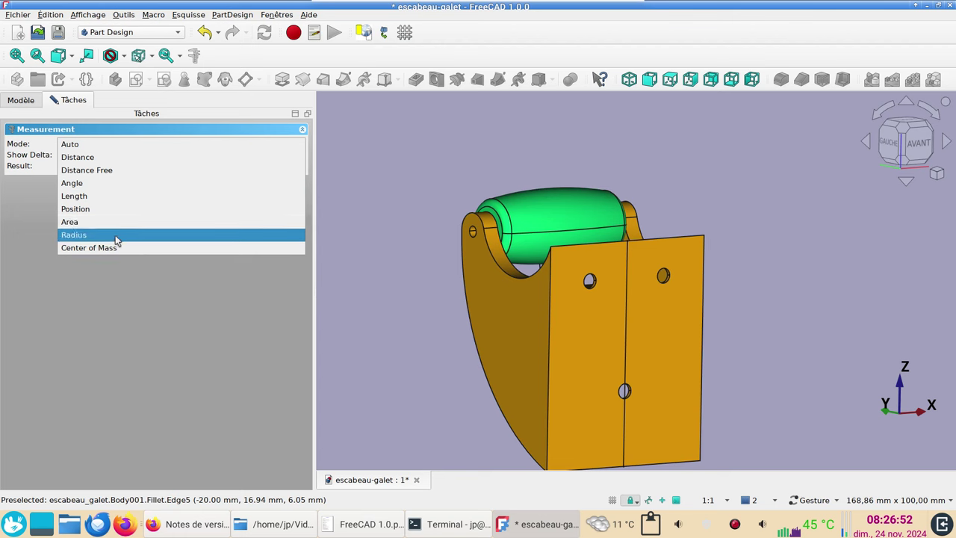
{"action": "left_click", "coordinate": [124, 145]}
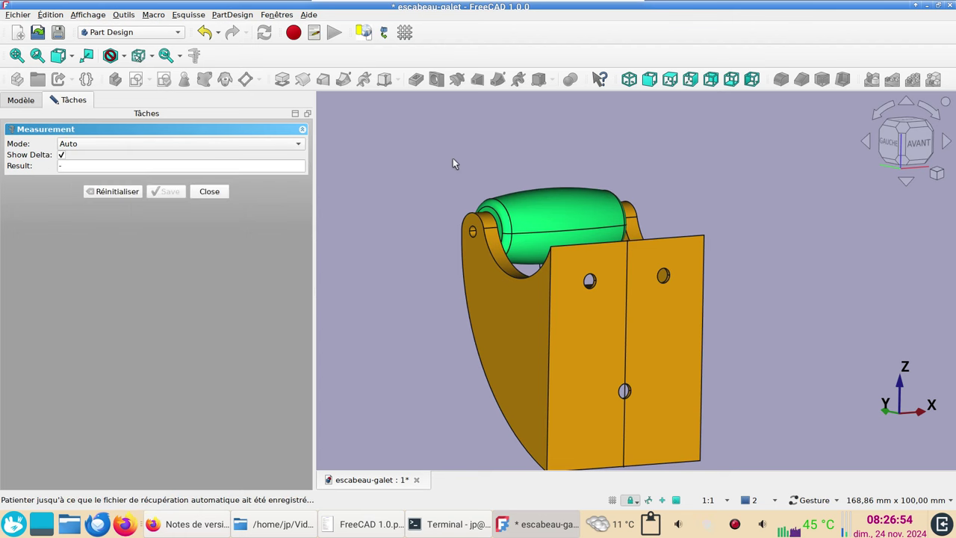
{"action": "left_click", "coordinate": [588, 287]}
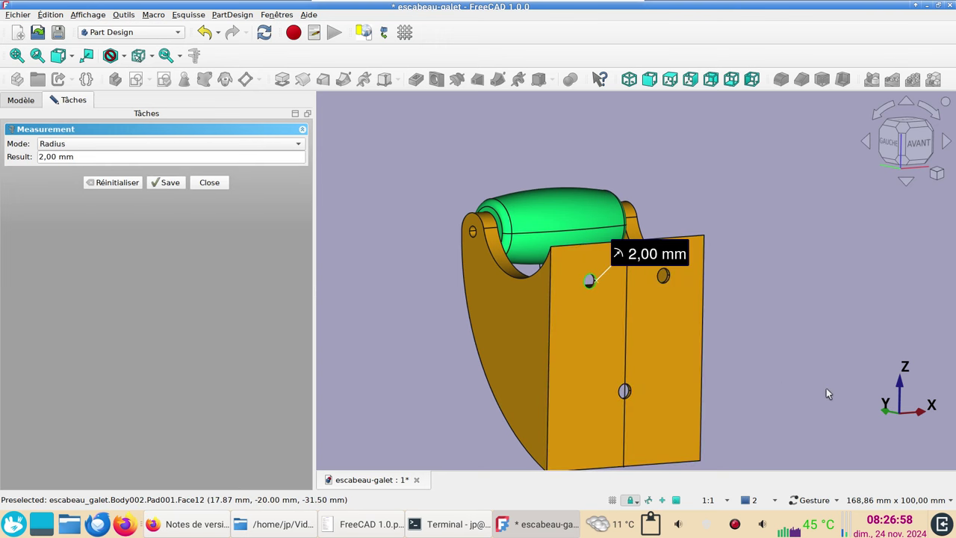
{"action": "scroll", "coordinate": [780, 340], "scroll_direction": "up", "scroll_amount": 1}
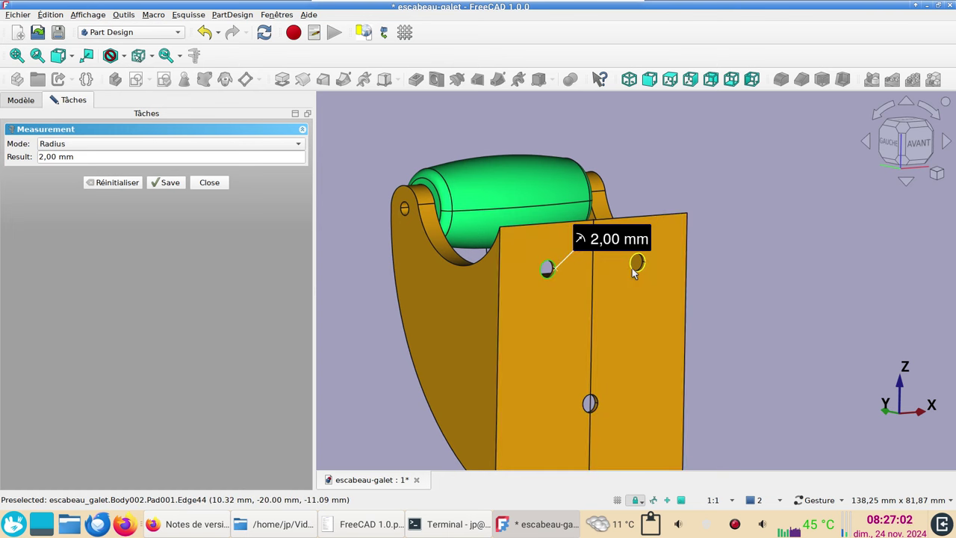
{"action": "right_click", "coordinate": [632, 268]}
{"action": "left_click", "coordinate": [651, 282]}
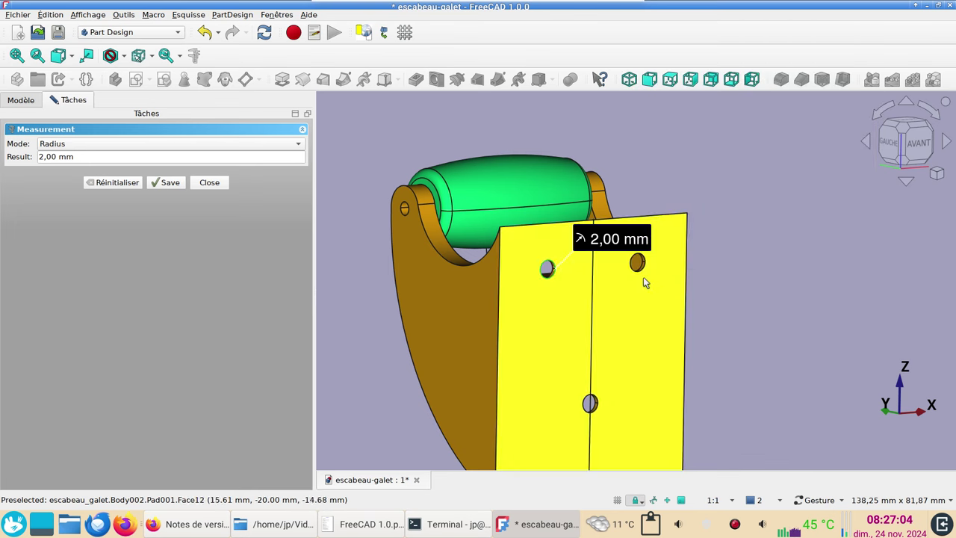
{"action": "left_click", "coordinate": [636, 273]}
Save the 24,00 mm distance, then measure and save the 78,10 mm plate diagonal
{"action": "mouse_move", "coordinate": [812, 338]}
{"action": "left_mouse_down"}
{"action": "mouse_move", "coordinate": [822, 336]}
{"action": "mouse_move", "coordinate": [819, 300]}
{"action": "left_mouse_up"}
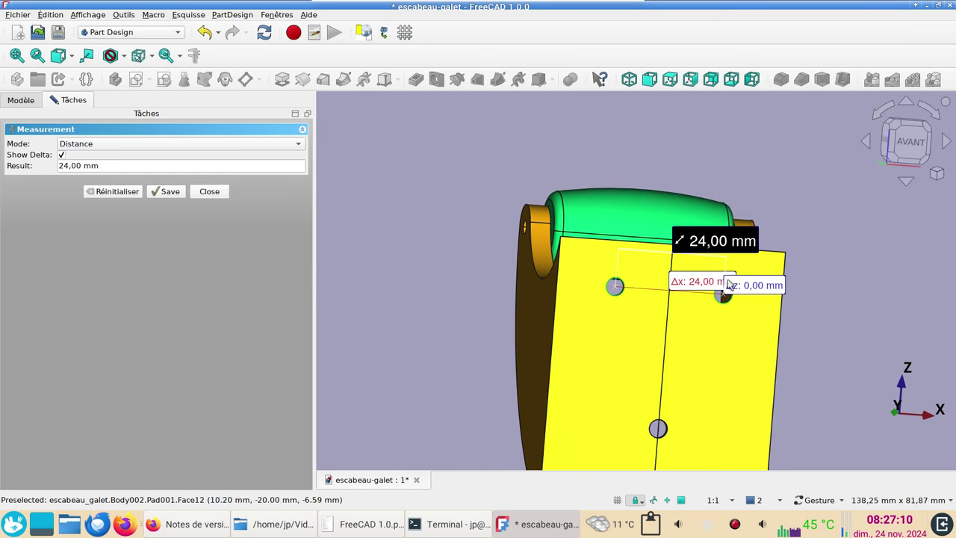
{"action": "left_click", "coordinate": [168, 193]}
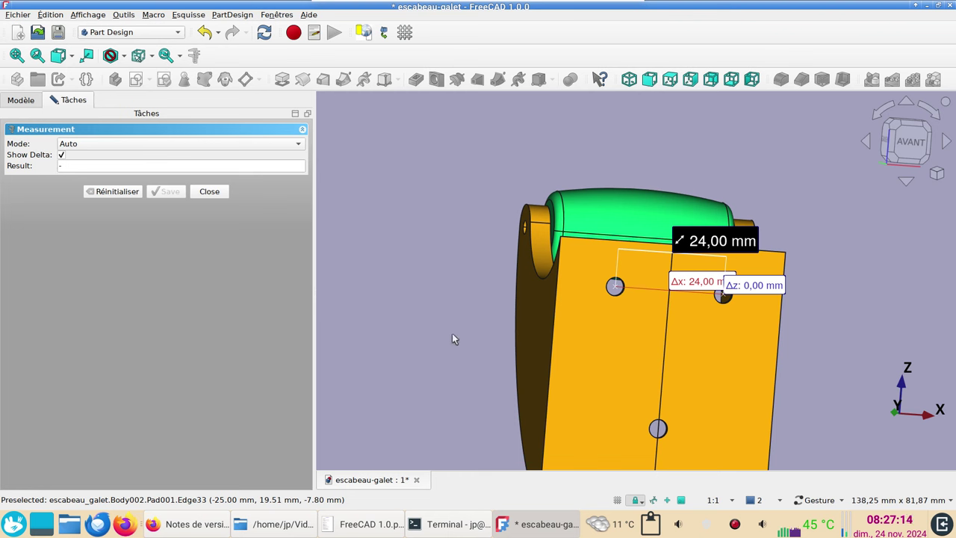
{"action": "right_click_drag", "start_coordinate": [479, 333], "coordinate": [445, 290]}
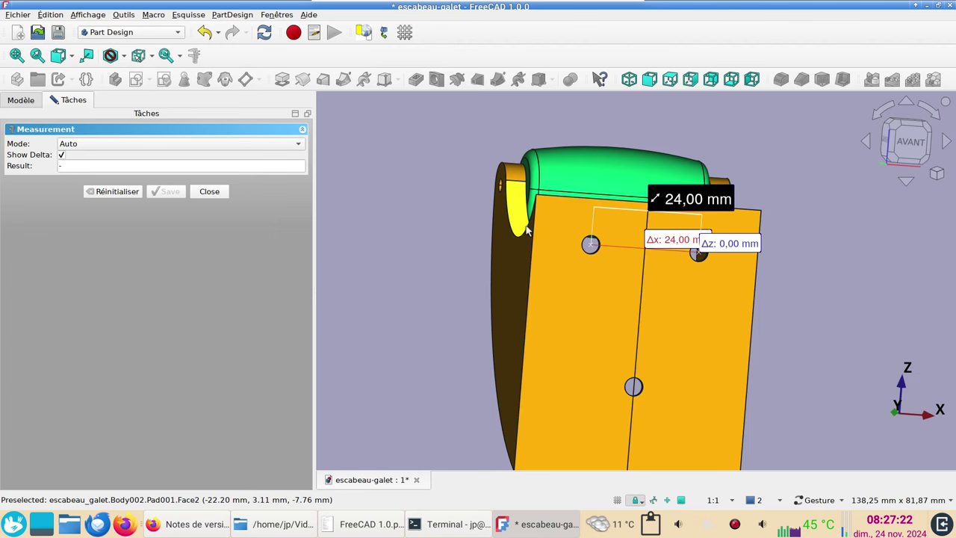
{"action": "right_click_drag", "start_coordinate": [878, 369], "coordinate": [860, 330]}
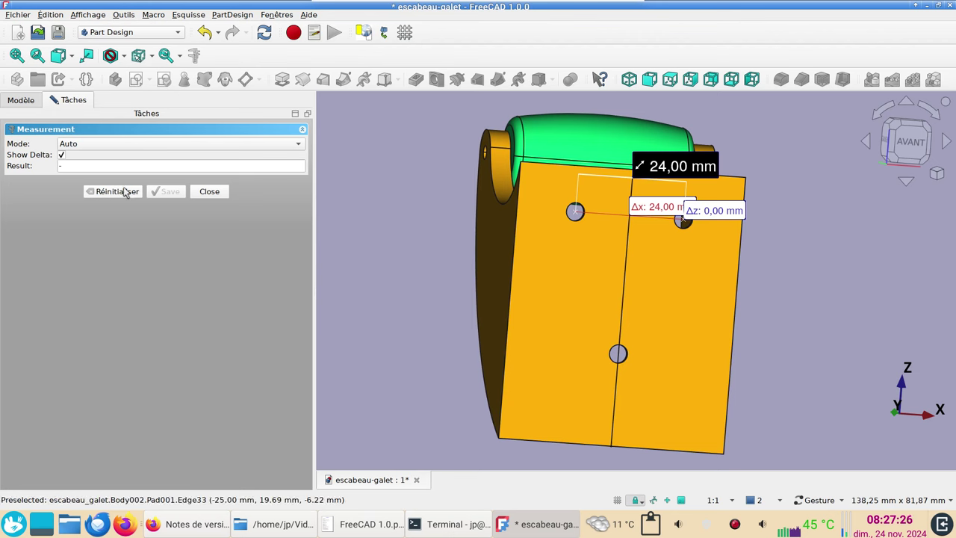
{"action": "left_click", "coordinate": [745, 178]}
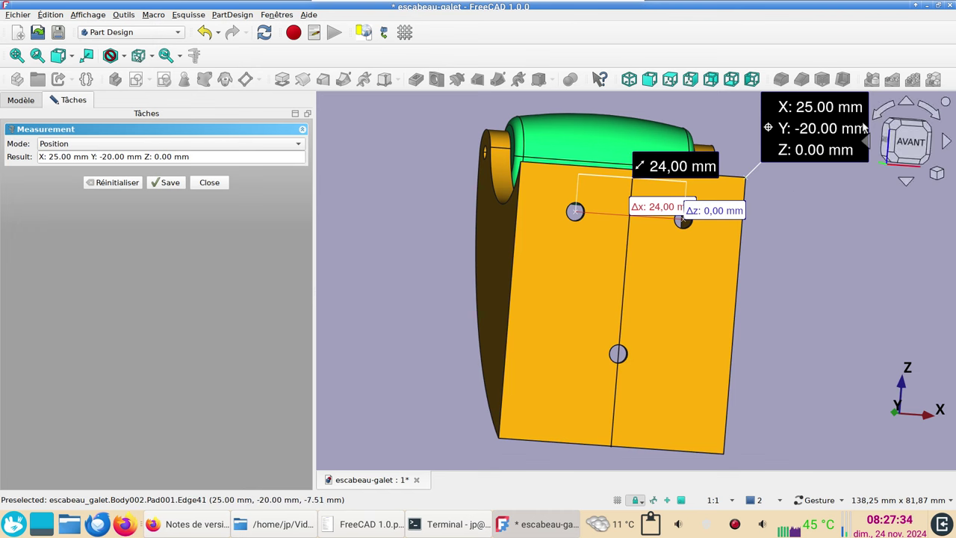
{"action": "left_click", "coordinate": [497, 439]}
{"action": "left_click_drag", "start_coordinate": [859, 319], "coordinate": [848, 317]}
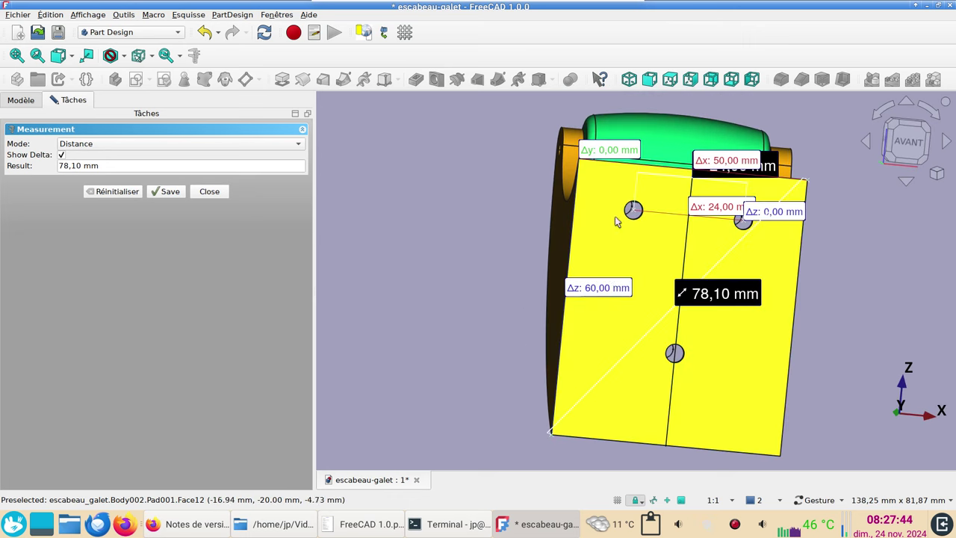
{"action": "mouse_move", "coordinate": [882, 250]}
{"action": "left_mouse_down"}
{"action": "mouse_move", "coordinate": [876, 241]}
{"action": "mouse_move", "coordinate": [847, 340]}
{"action": "left_mouse_up"}
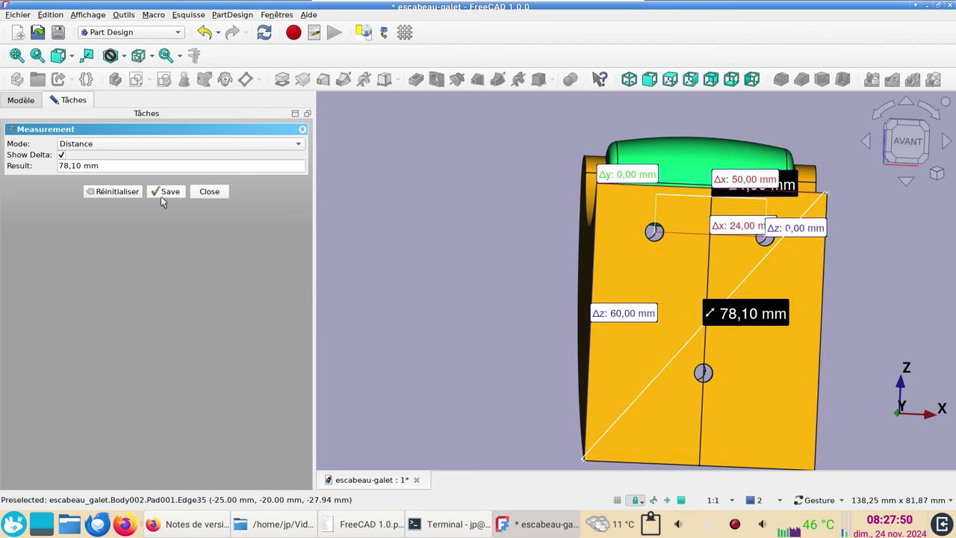
{"action": "left_click", "coordinate": [168, 194]}
{"action": "left_click", "coordinate": [206, 192]}
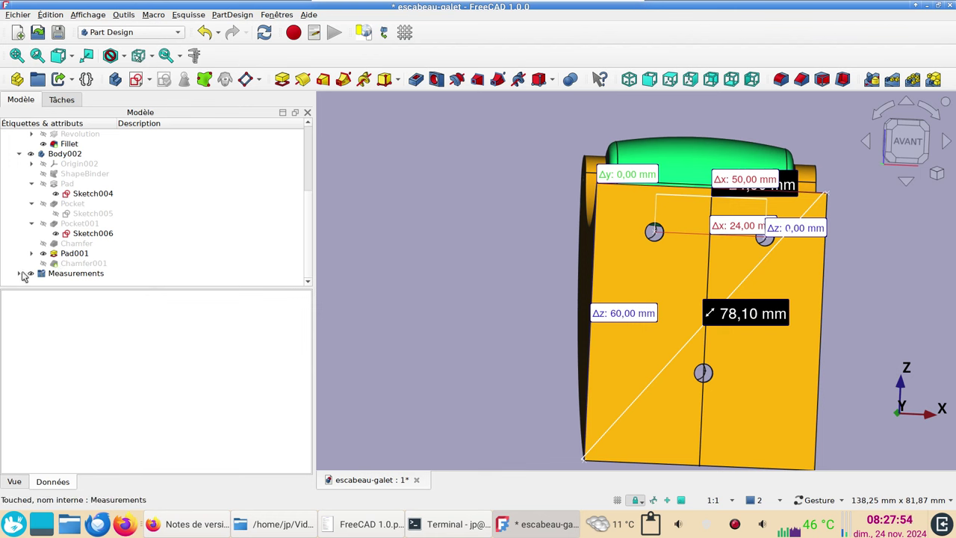
Expand the Measurements group, toggle the 24 mm distance's visibility, then hide the whole group
{"action": "left_click", "coordinate": [20, 273]}
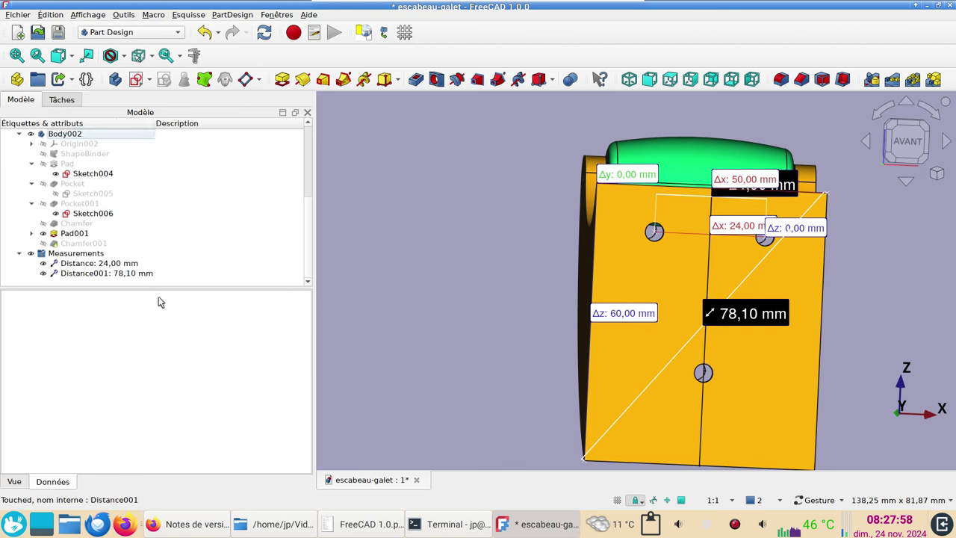
{"action": "left_click", "coordinate": [43, 264]}
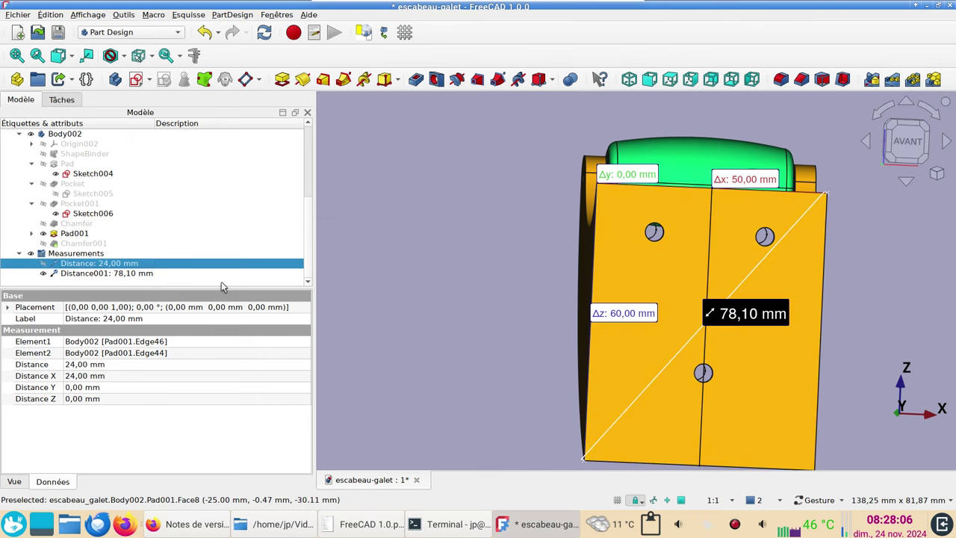
{"action": "left_click", "coordinate": [92, 273]}
{"action": "left_click", "coordinate": [43, 264]}
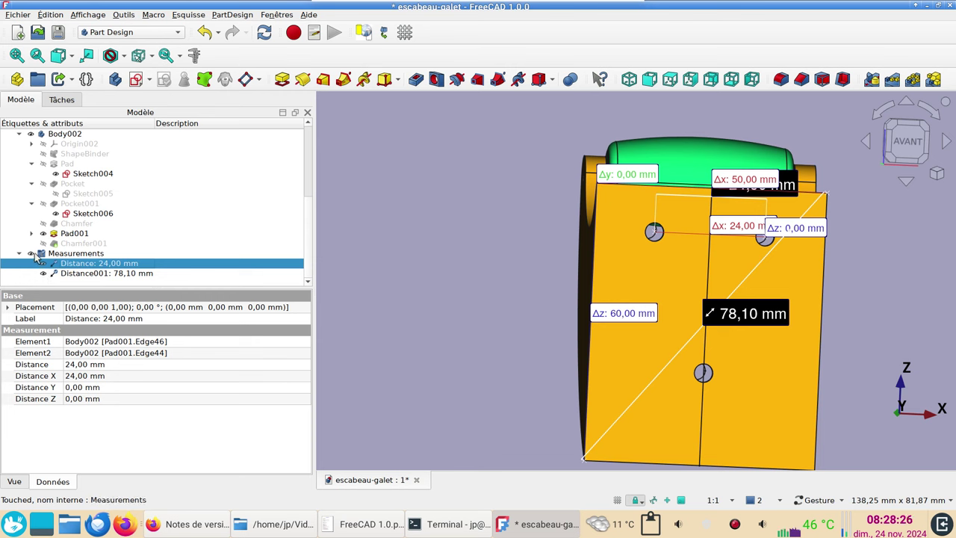
{"action": "left_click", "coordinate": [32, 253]}
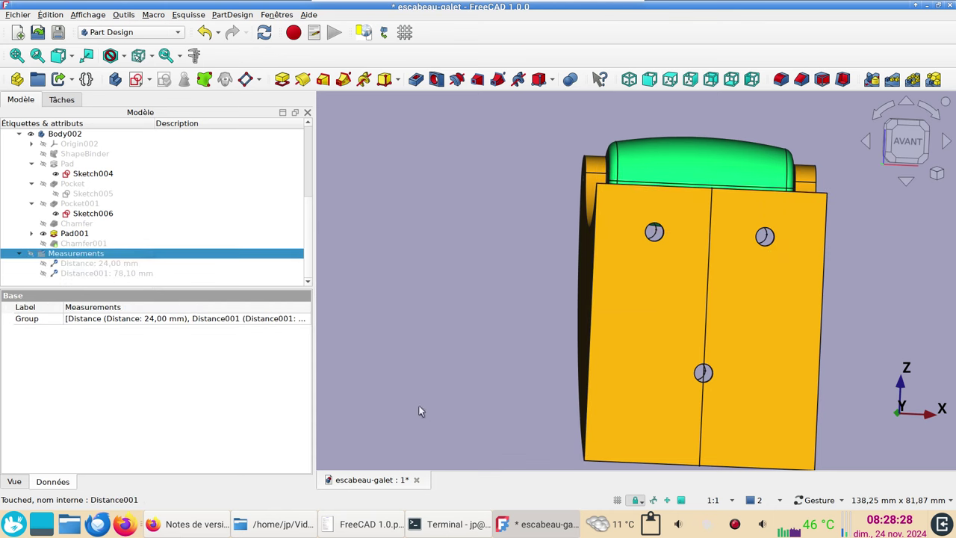
Show and hide the saved measurements while orbiting the model, then bring FreeCAD back in front
{"action": "left_click_drag", "start_coordinate": [396, 333], "coordinate": [749, 294]}
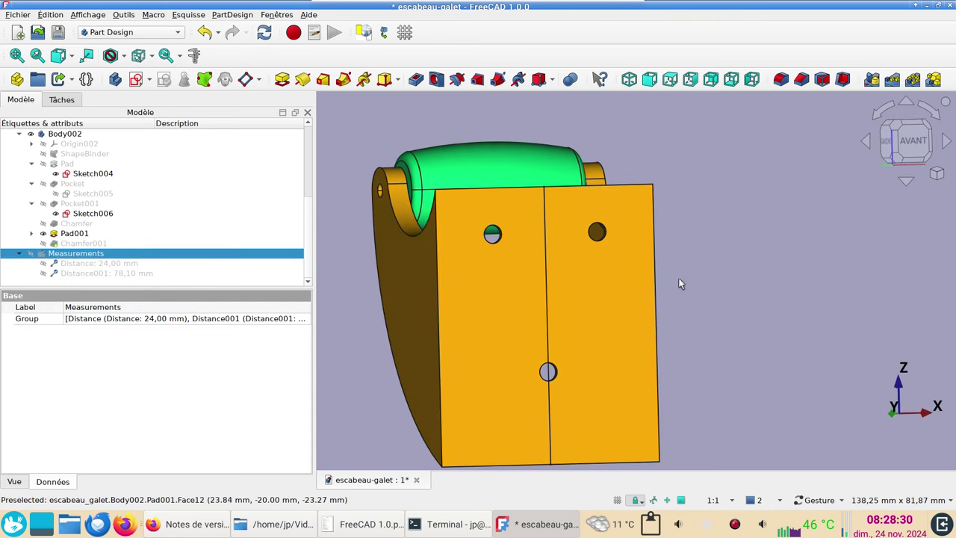
{"action": "left_click", "coordinate": [30, 254]}
{"action": "left_click_drag", "start_coordinate": [709, 352], "coordinate": [664, 336]}
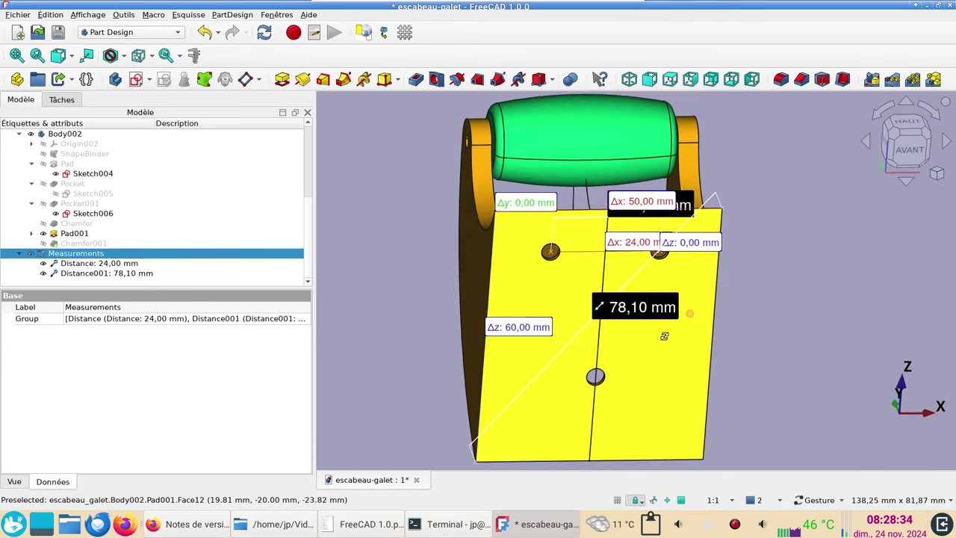
{"action": "mouse_move", "coordinate": [781, 306]}
{"action": "left_mouse_down"}
{"action": "mouse_move", "coordinate": [765, 269]}
{"action": "mouse_move", "coordinate": [747, 291]}
{"action": "left_mouse_up"}
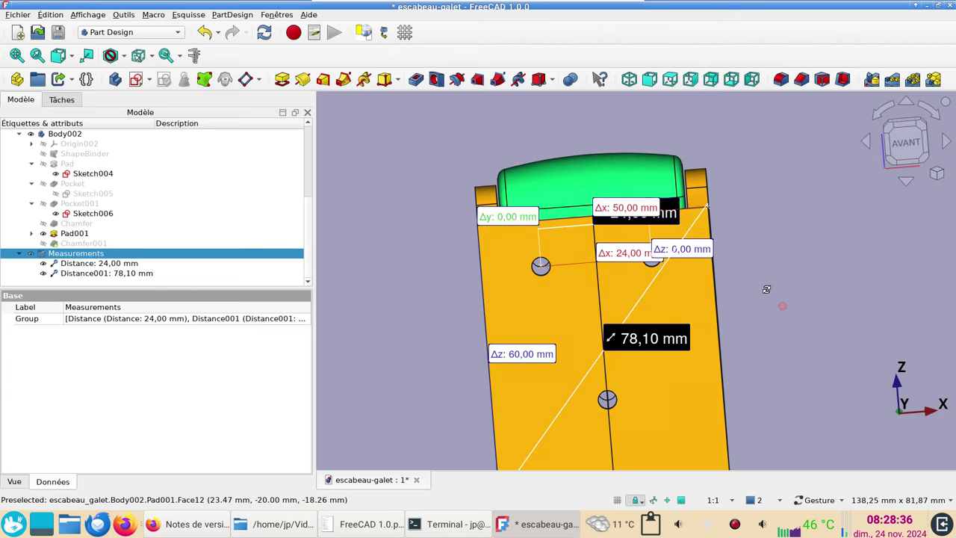
{"action": "left_click", "coordinate": [30, 253]}
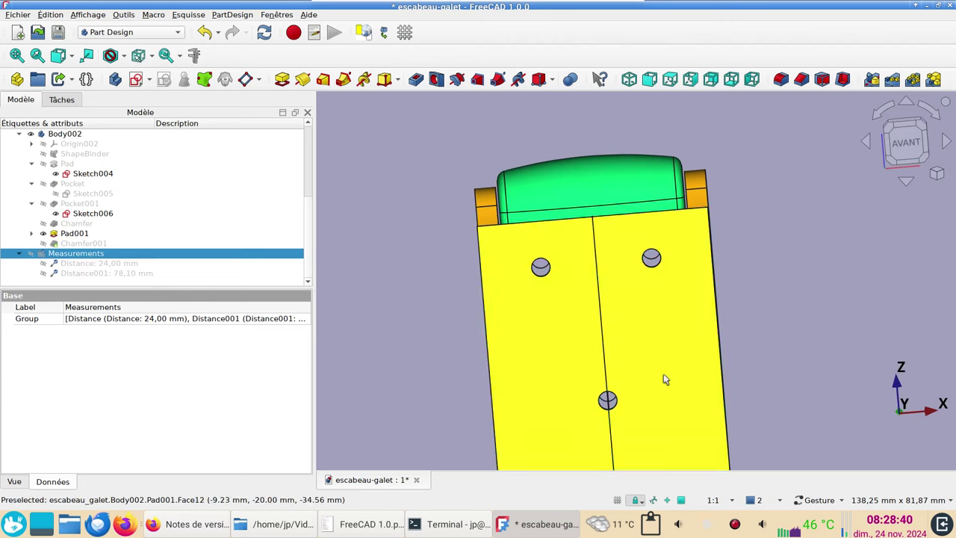
{"action": "left_click_drag", "start_coordinate": [664, 373], "coordinate": [801, 347]}
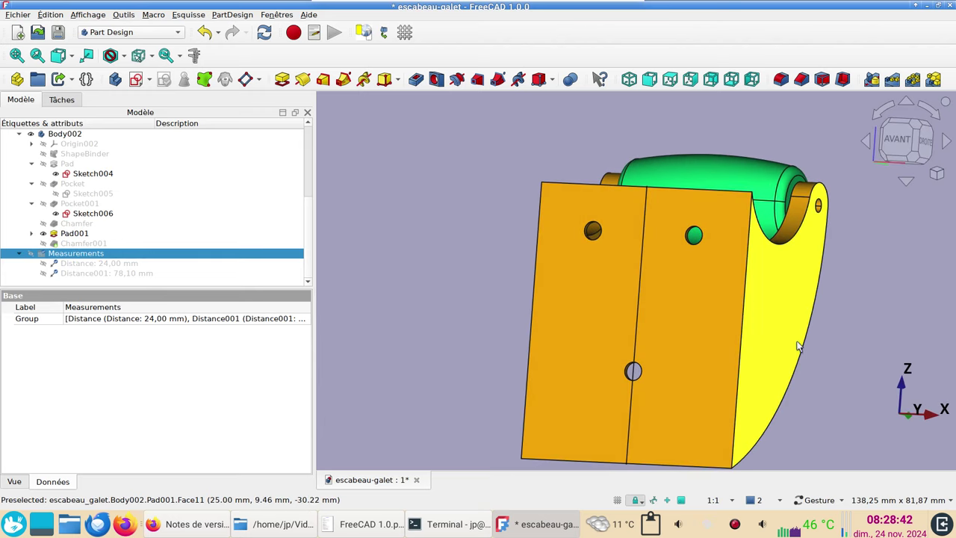
{"action": "scroll", "coordinate": [801, 348], "scroll_direction": "down", "scroll_amount": 1}
{"action": "right_click_drag", "start_coordinate": [782, 298], "coordinate": [780, 295]}
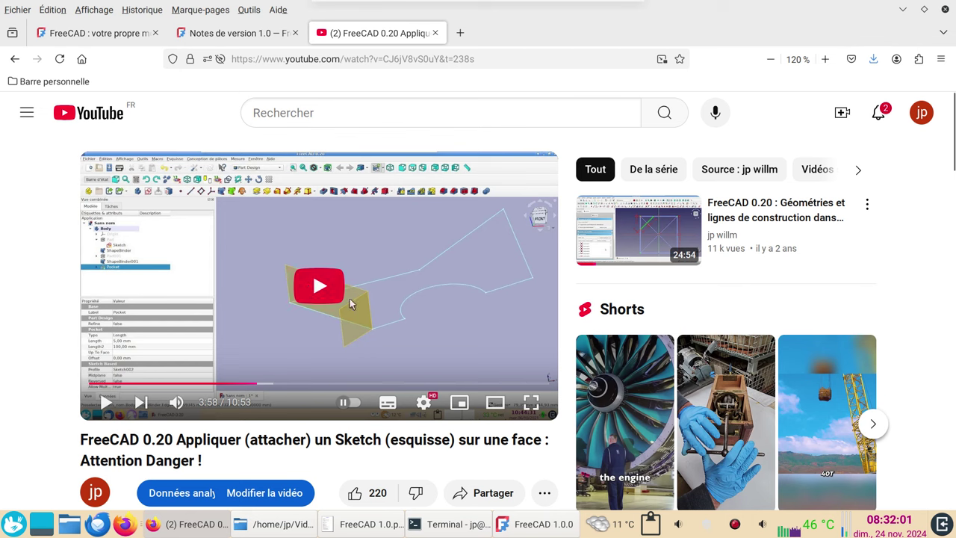
{"action": "left_click", "coordinate": [540, 527]}
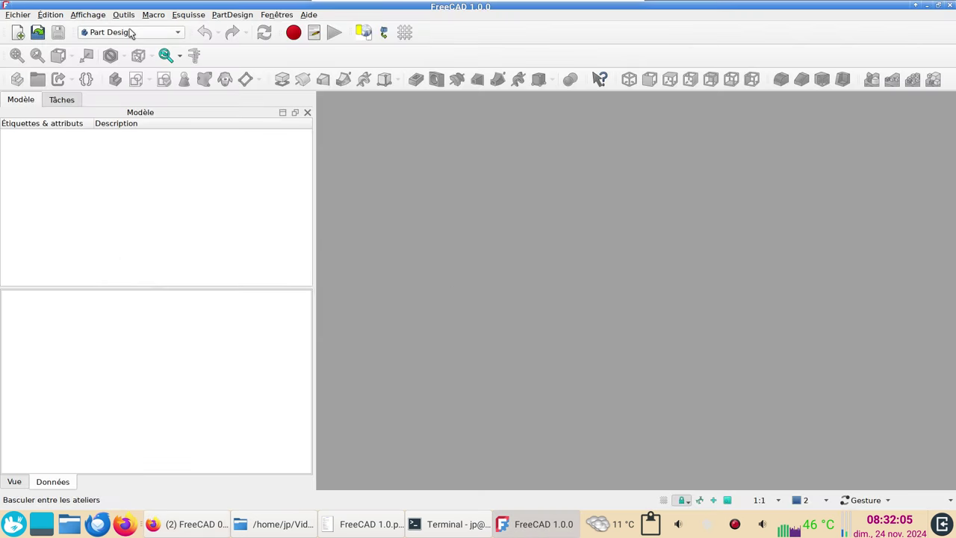
Create a new document with a body and a sketch on the XY plane
{"action": "left_click", "coordinate": [17, 33]}
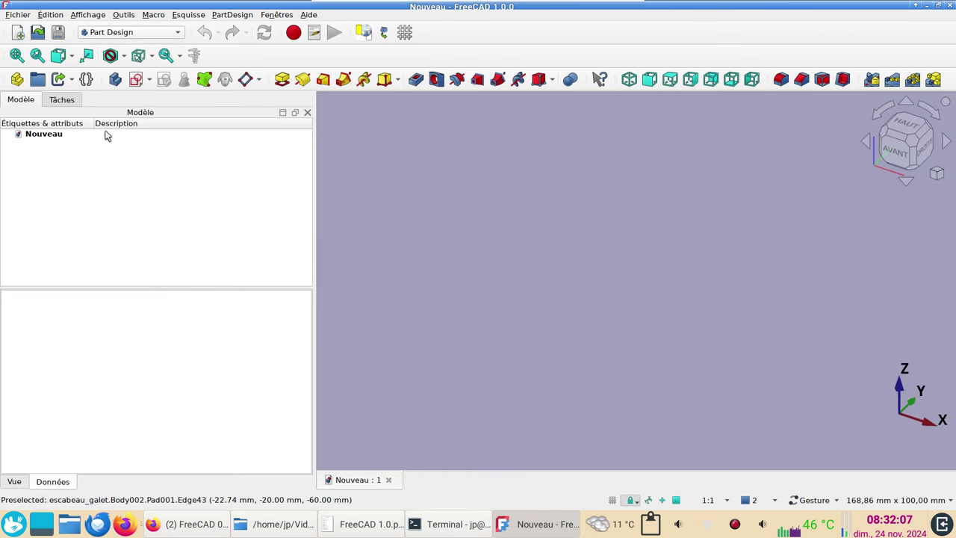
{"action": "left_click", "coordinate": [115, 79]}
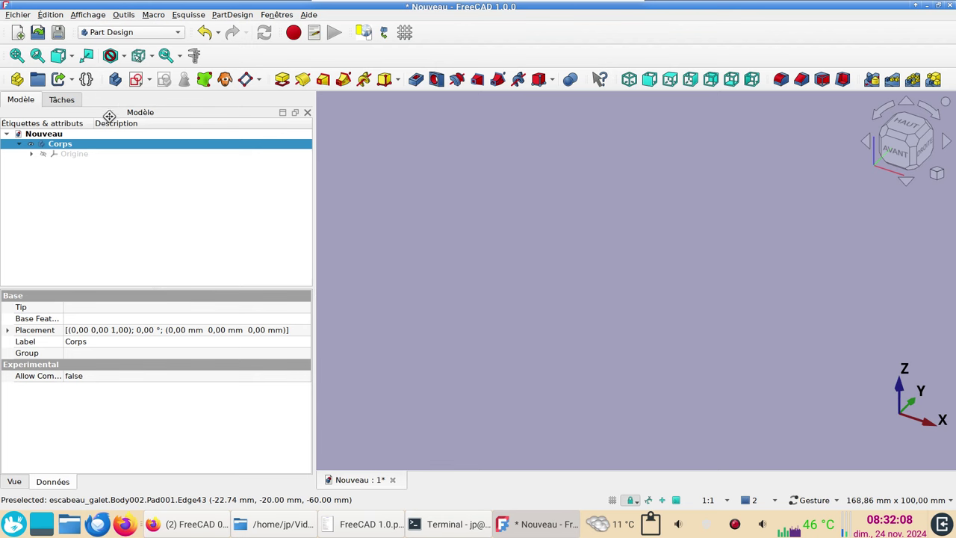
{"action": "left_click", "coordinate": [136, 80]}
{"action": "left_click", "coordinate": [90, 176]}
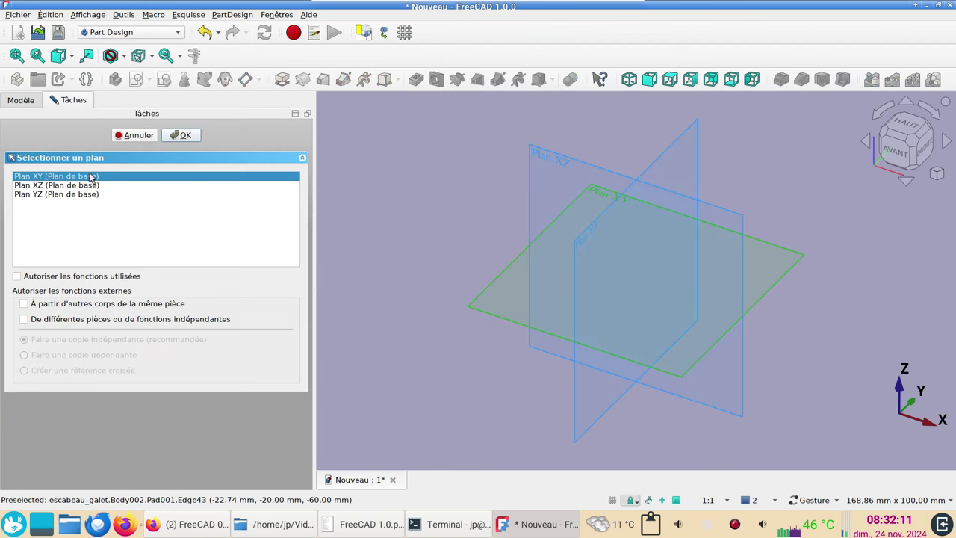
{"action": "left_click", "coordinate": [181, 135]}
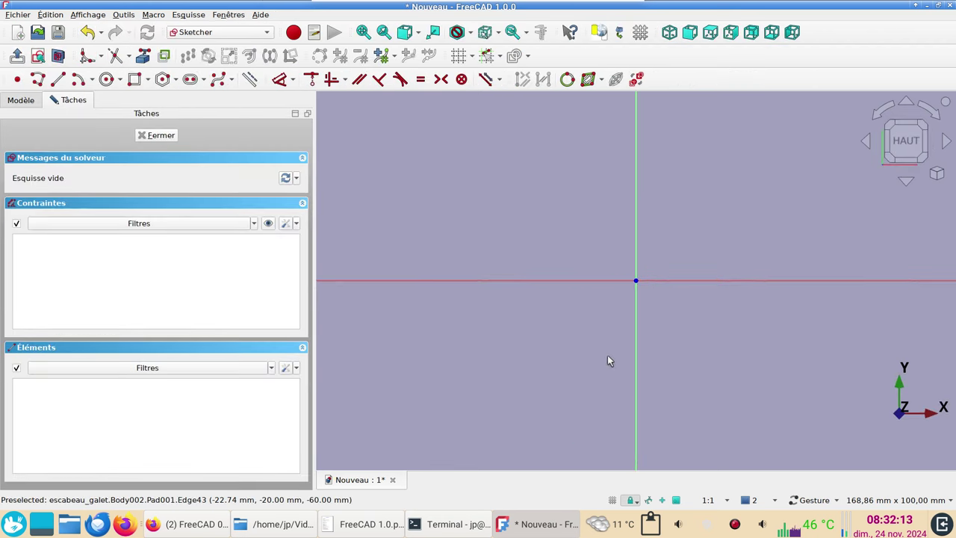
Draw a closed four-sided polyline outline and close the sketch
{"action": "left_click", "coordinate": [52, 86]}
{"action": "left_click", "coordinate": [577, 259]}
{"action": "left_click", "coordinate": [679, 319]}
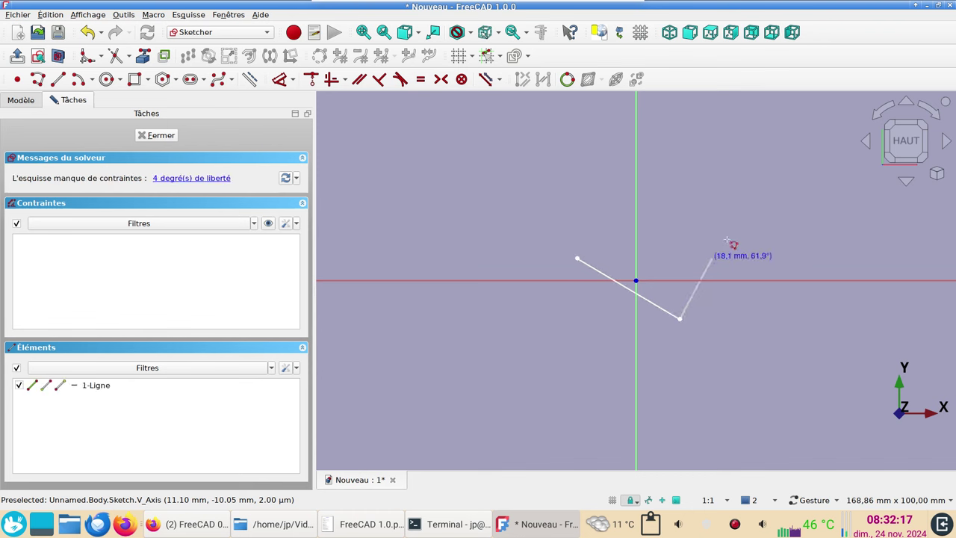
{"action": "left_click", "coordinate": [750, 147]}
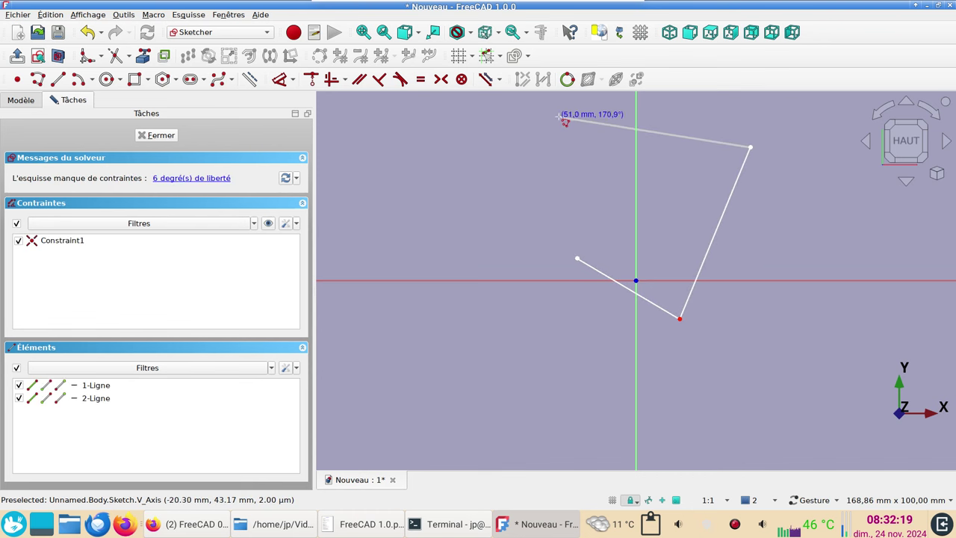
{"action": "left_click", "coordinate": [558, 116]}
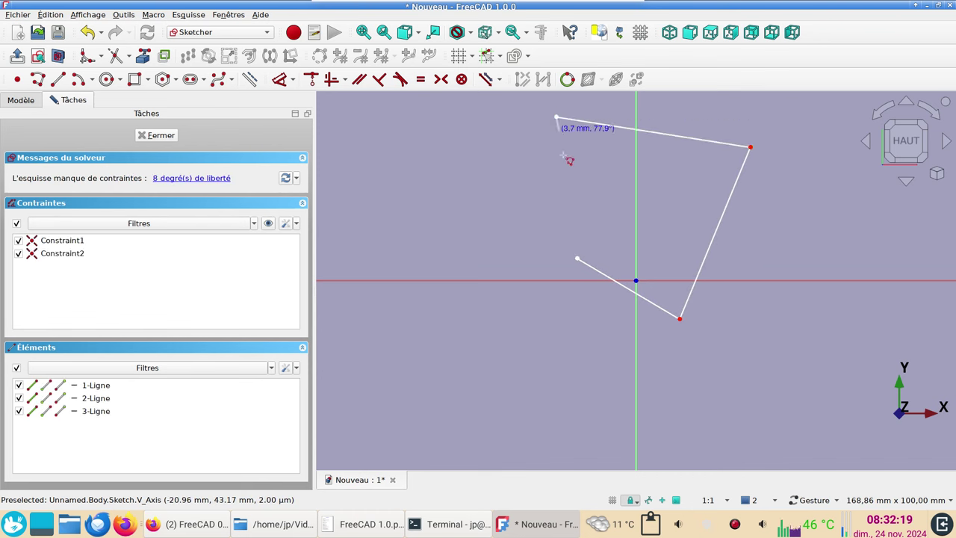
{"action": "left_click", "coordinate": [577, 259]}
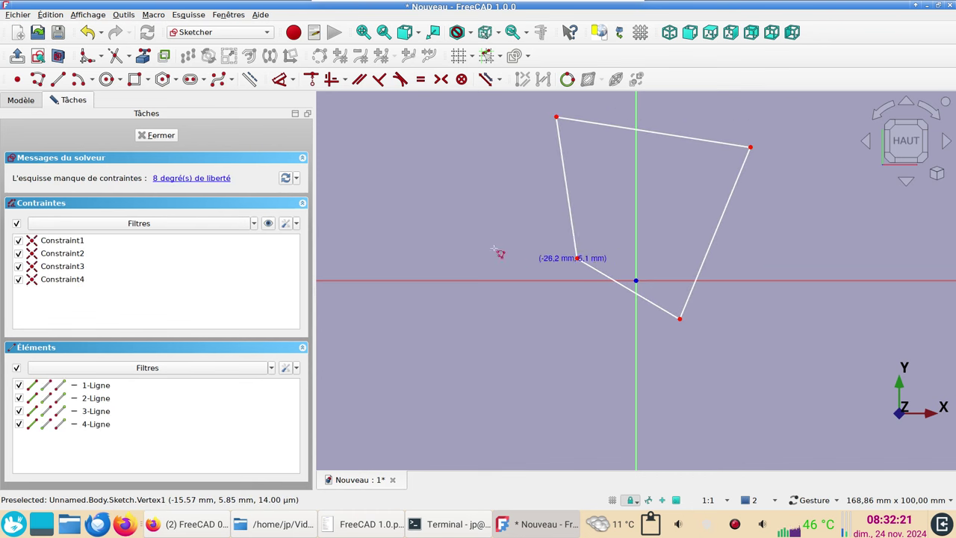
{"action": "left_click", "coordinate": [162, 137]}
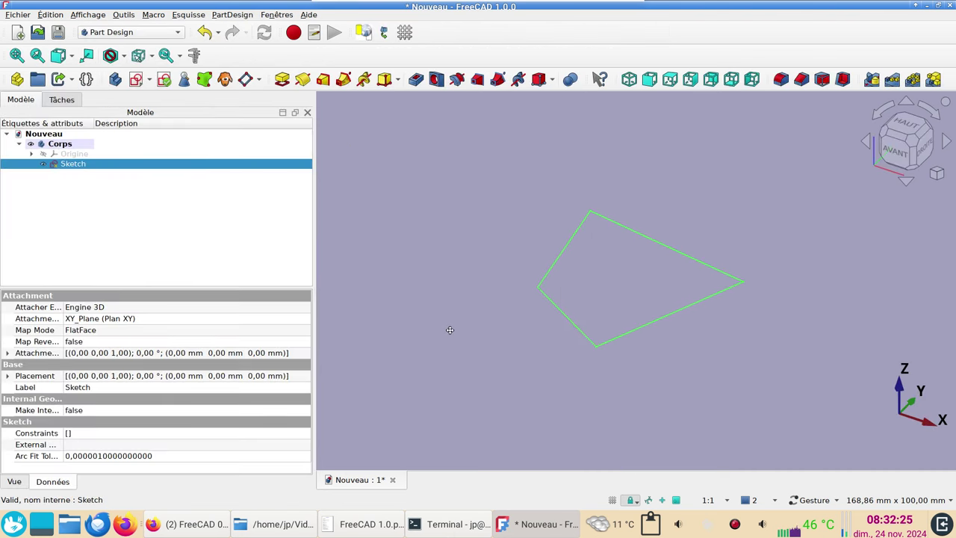
Pad the sketch 10 mm into a block and select its front face
{"action": "left_click", "coordinate": [282, 79]}
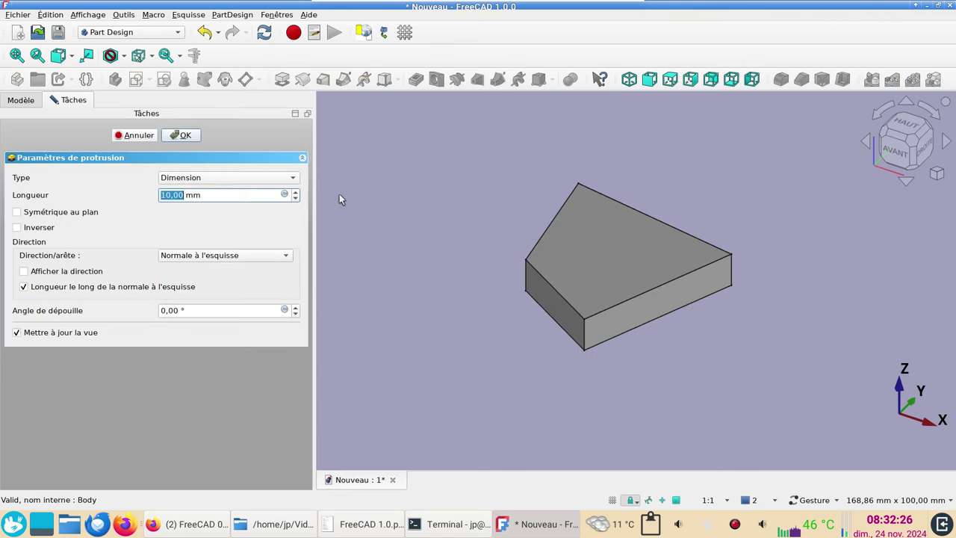
{"action": "left_click", "coordinate": [183, 135]}
{"action": "left_click_drag", "start_coordinate": [386, 224], "coordinate": [484, 259]}
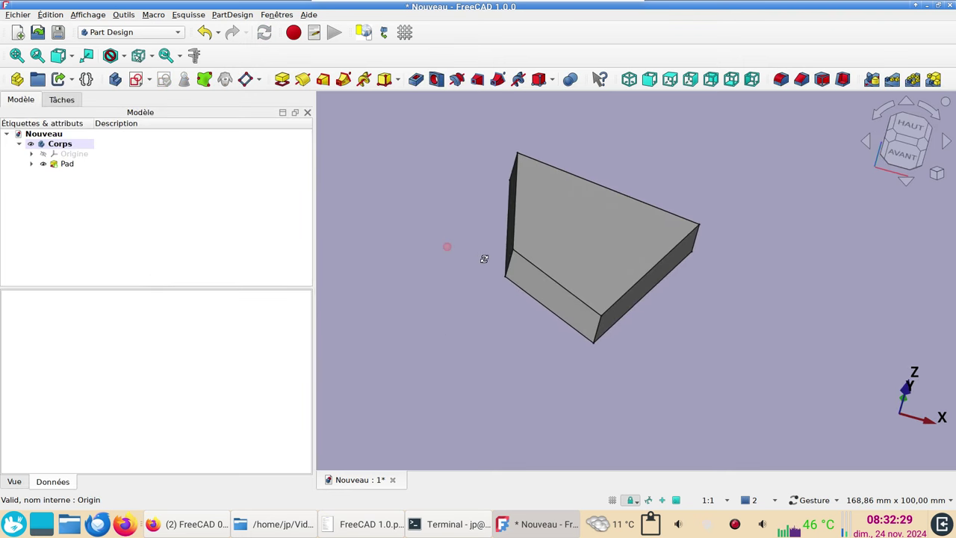
{"action": "left_click", "coordinate": [548, 305]}
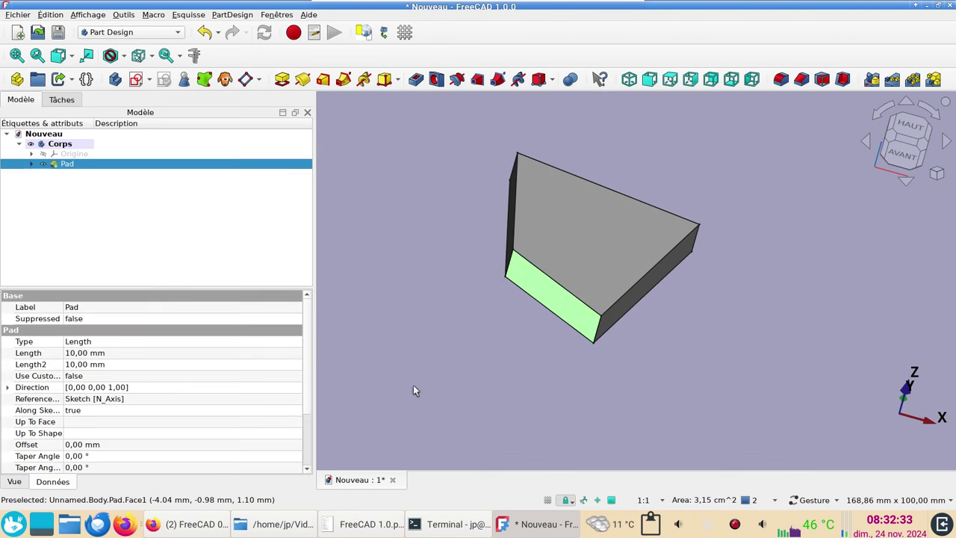
Start a sketch on Pad's face and import its top and right edges as external geometry
{"action": "left_click", "coordinate": [136, 80]}
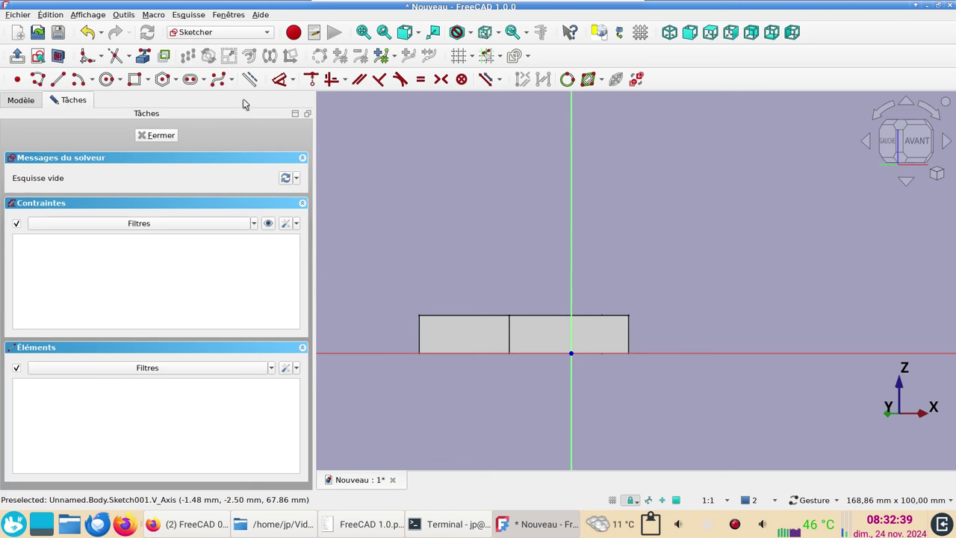
{"action": "left_click", "coordinate": [588, 79]}
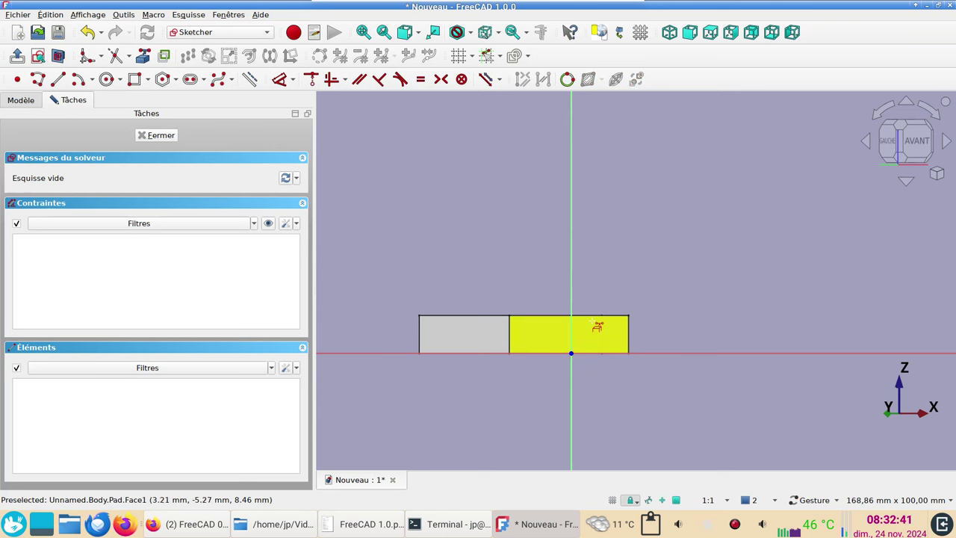
{"action": "left_click", "coordinate": [590, 315]}
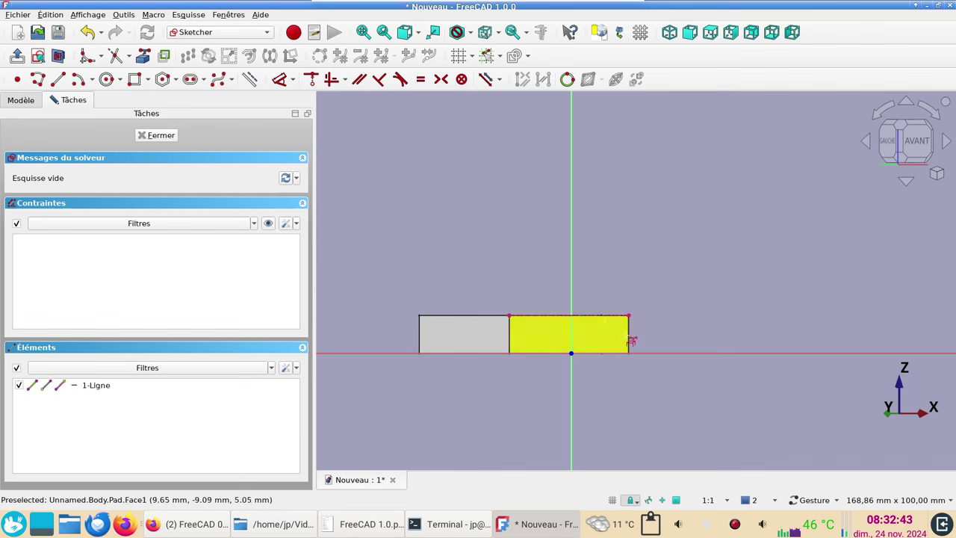
{"action": "left_click", "coordinate": [630, 341]}
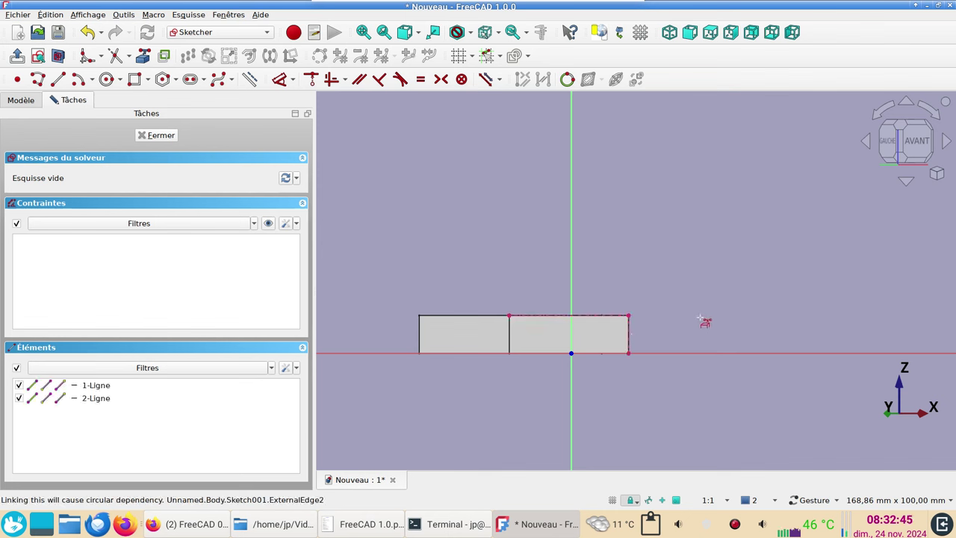
{"action": "scroll", "coordinate": [699, 320], "scroll_direction": "up", "scroll_amount": 2}
{"action": "right_click_drag", "start_coordinate": [695, 275], "coordinate": [756, 220]}
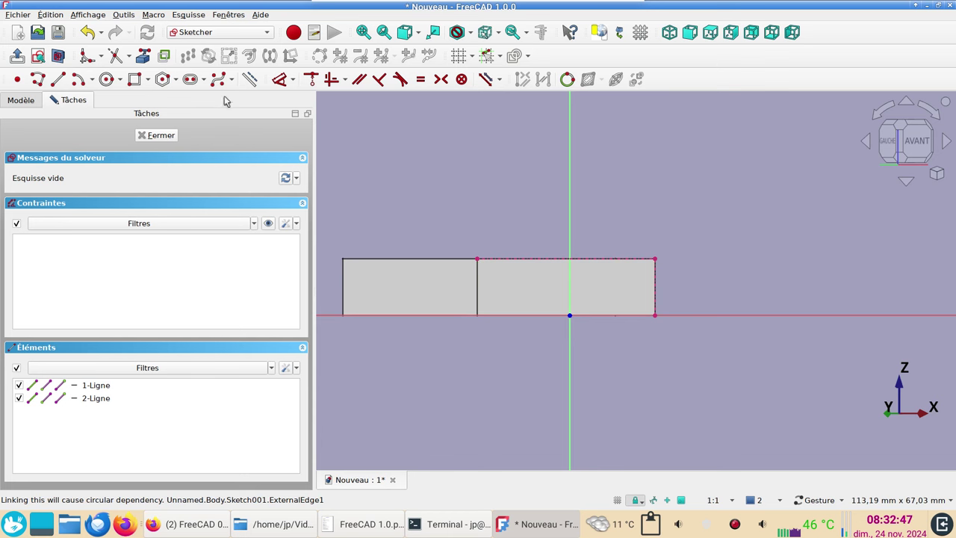
Draw a closed right-triangle polyline on the face and close the sketch
{"action": "left_click", "coordinate": [38, 78]}
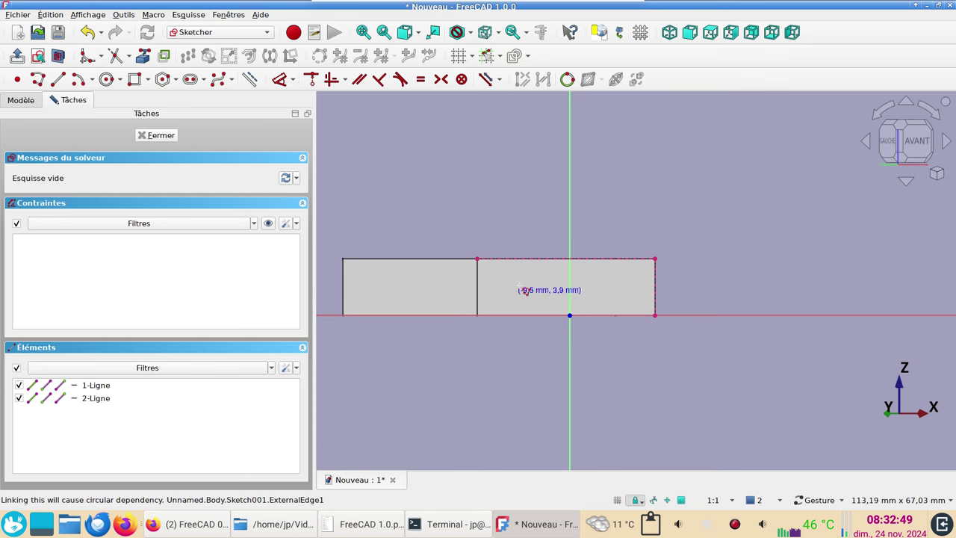
{"action": "left_click", "coordinate": [477, 260]}
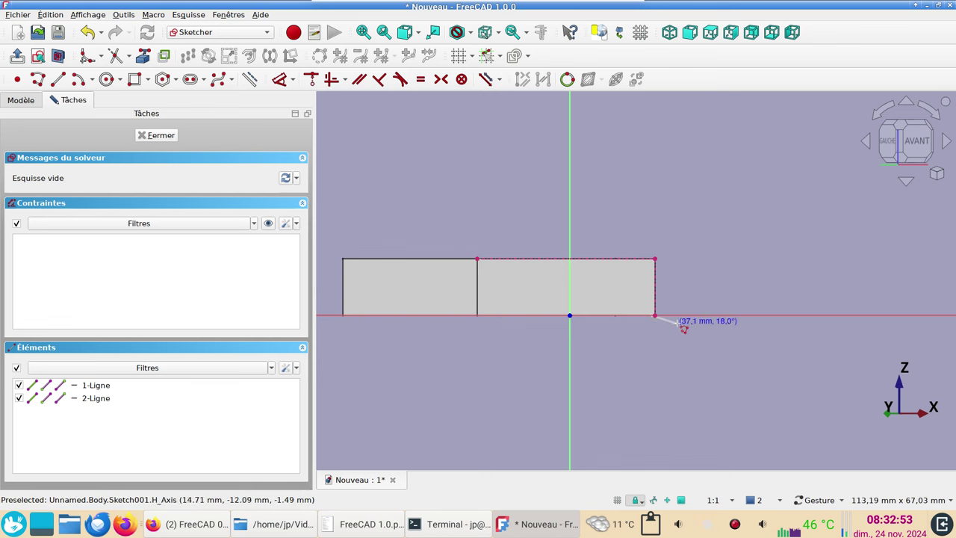
{"action": "left_click", "coordinate": [655, 314]}
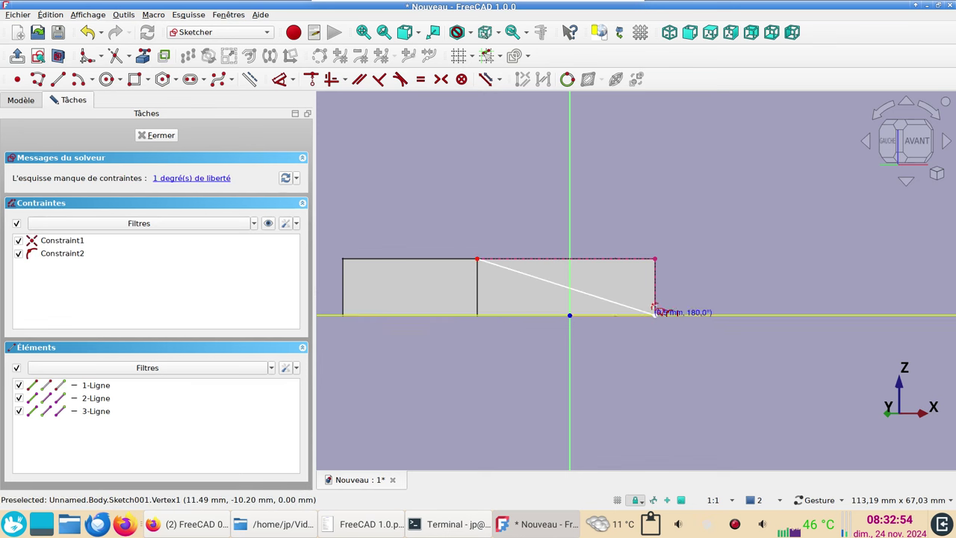
{"action": "left_click", "coordinate": [655, 259]}
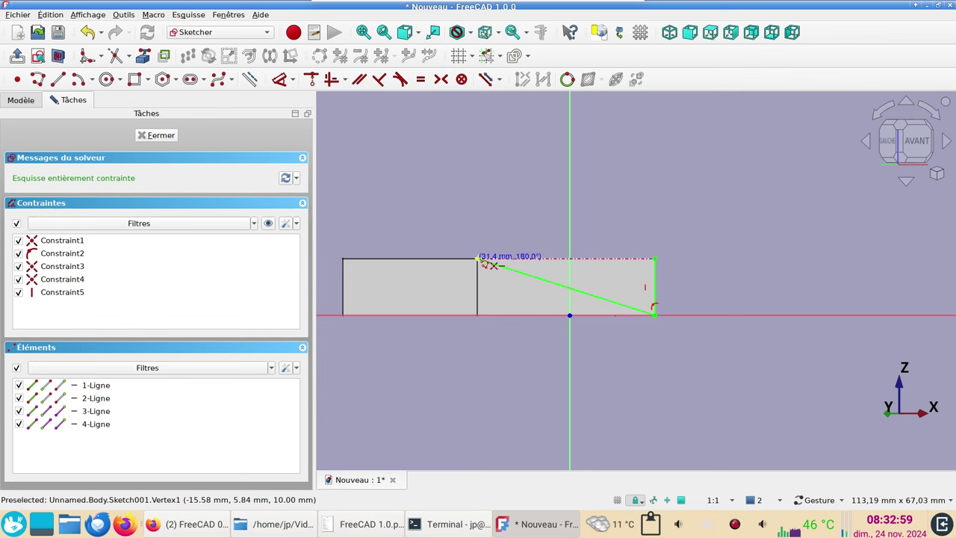
{"action": "left_click", "coordinate": [477, 259]}
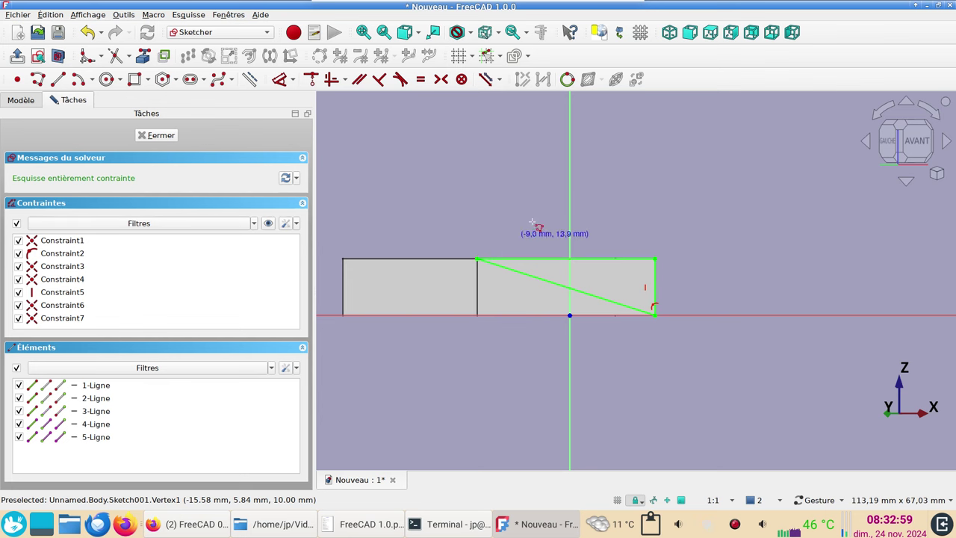
{"action": "left_click", "coordinate": [161, 136]}
Pad the triangle 10 mm as Pad001 and start a sketch on its end face
{"action": "left_click_drag", "start_coordinate": [588, 407], "coordinate": [553, 373]}
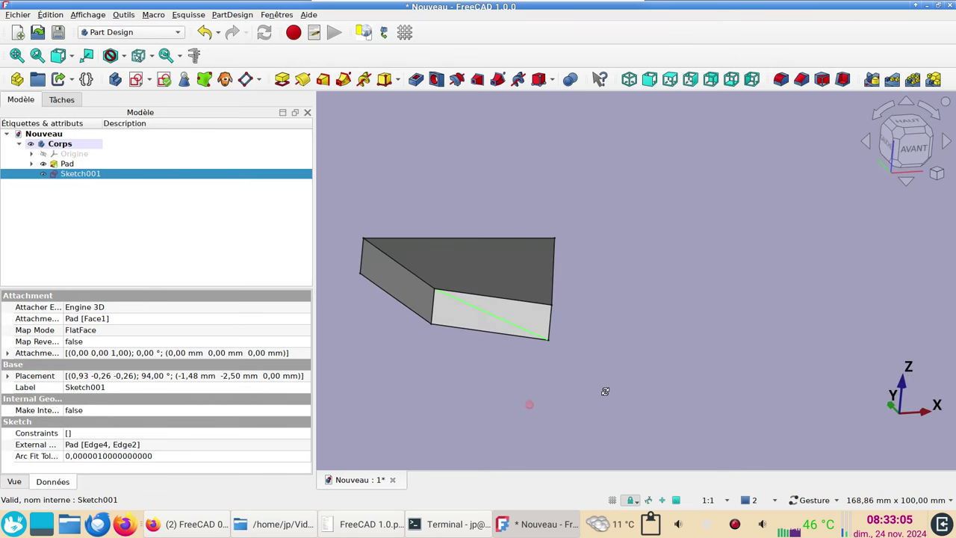
{"action": "left_click", "coordinate": [281, 79]}
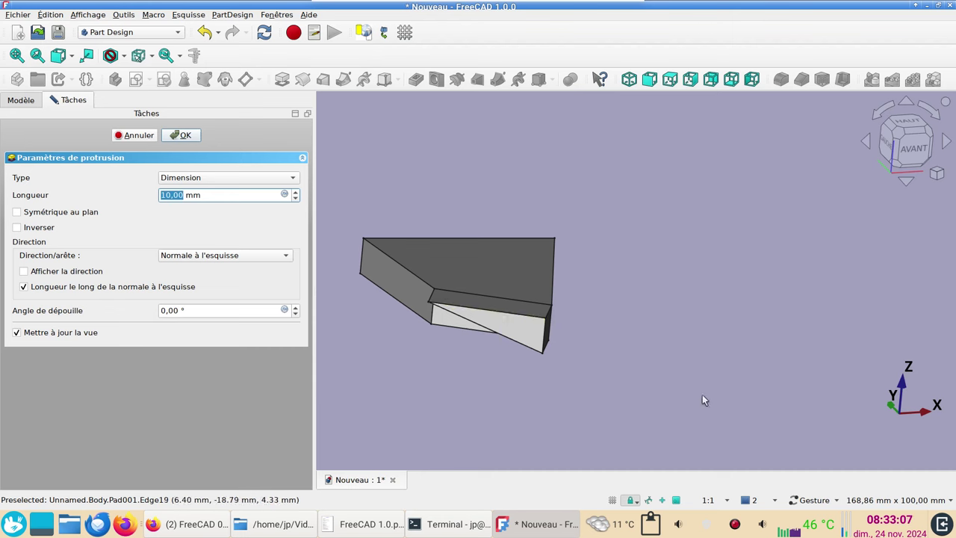
{"action": "left_click", "coordinate": [179, 135]}
{"action": "left_click_drag", "start_coordinate": [566, 297], "coordinate": [600, 312]}
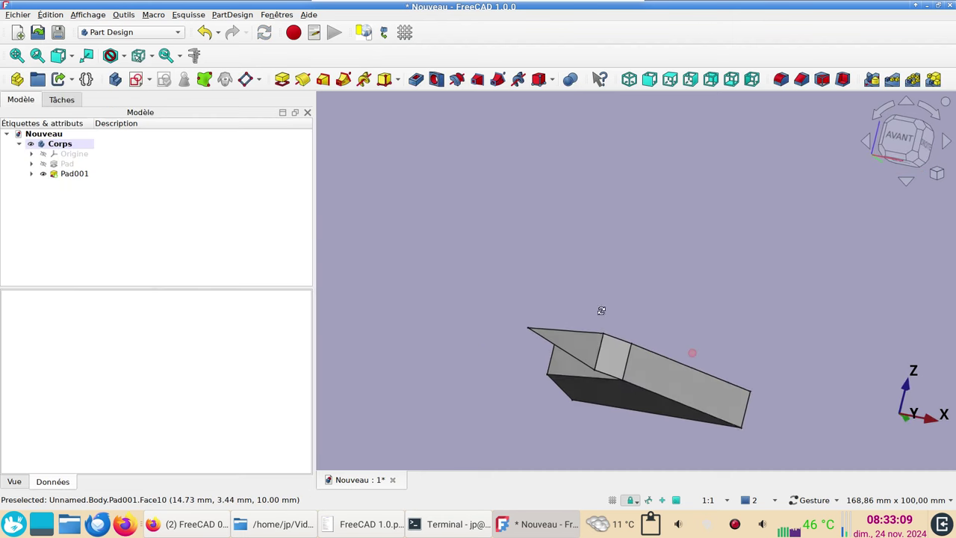
{"action": "left_click", "coordinate": [615, 355]}
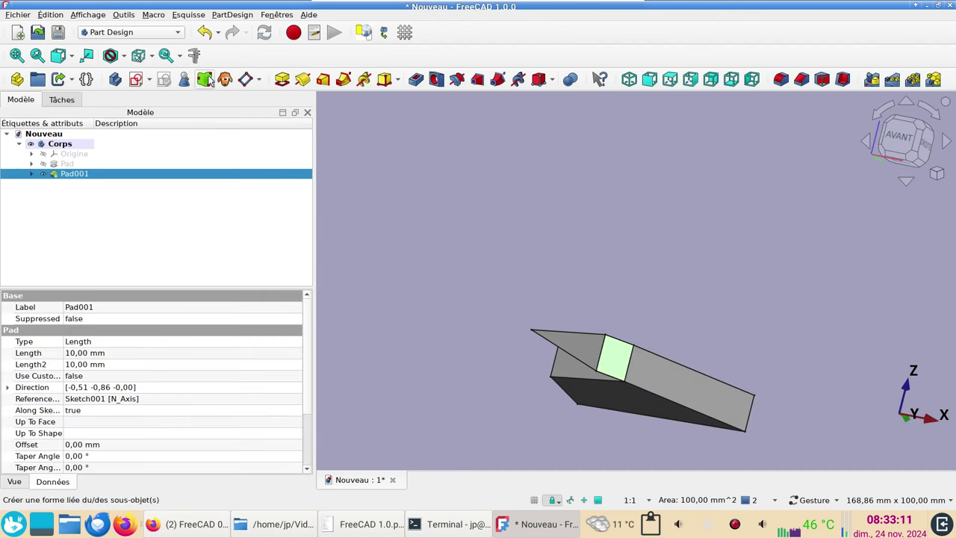
{"action": "left_click", "coordinate": [136, 80]}
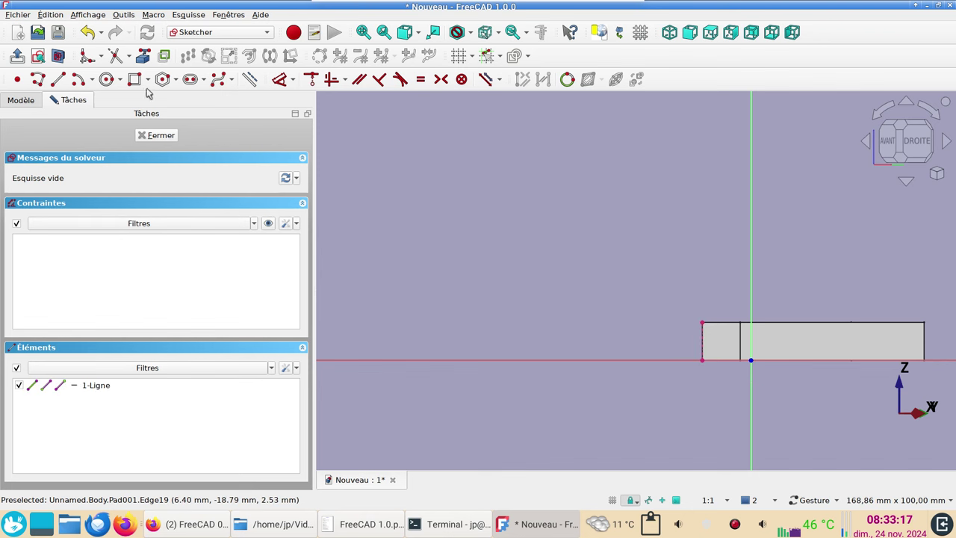
Sketch a circle centred on the corner vertex of Pad001's end face and close the sketch
{"action": "left_click", "coordinate": [106, 80]}
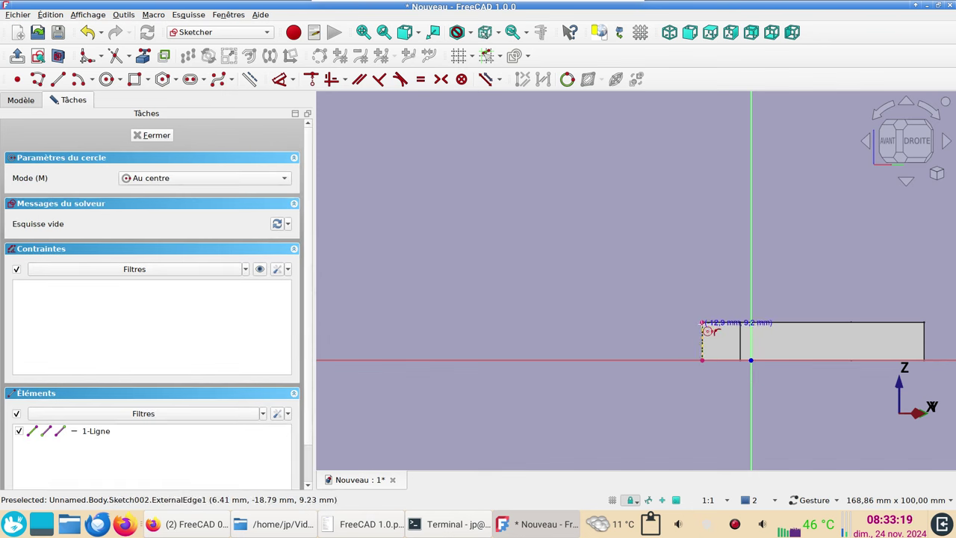
{"action": "left_click", "coordinate": [702, 322]}
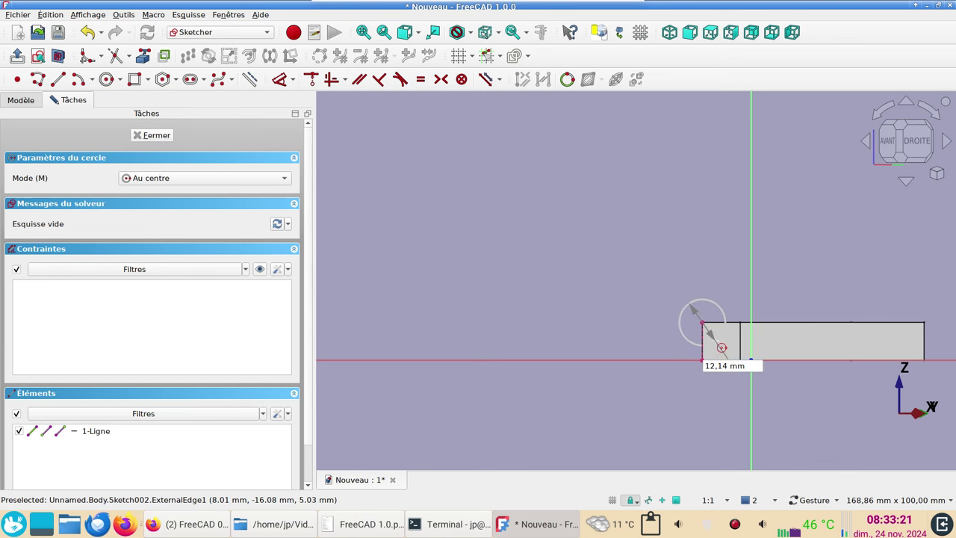
{"action": "left_click", "coordinate": [717, 341]}
{"action": "left_click", "coordinate": [157, 136]}
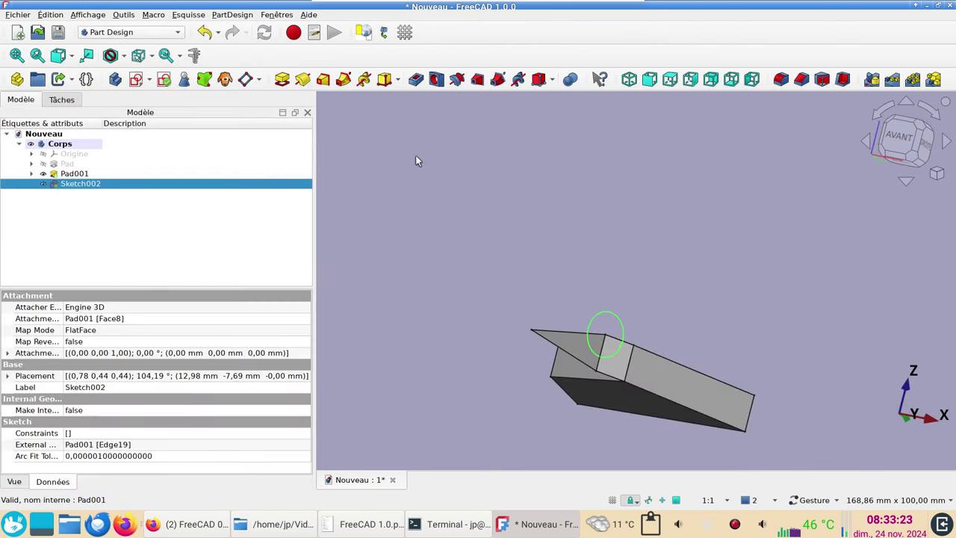
Pocket the circle 5 mm deep, check the cut from the top view, and expand Pad
{"action": "left_click", "coordinate": [416, 79]}
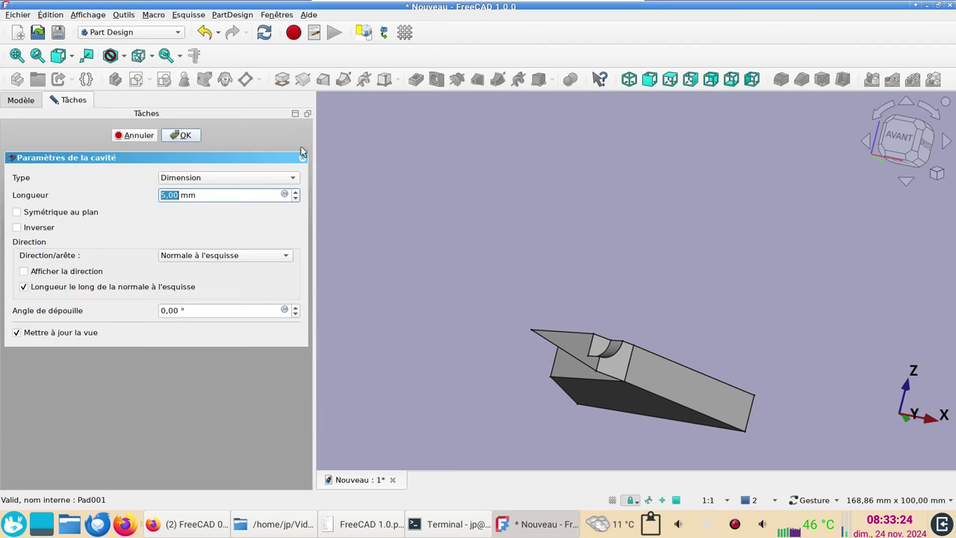
{"action": "left_click", "coordinate": [181, 135]}
{"action": "mouse_move", "coordinate": [559, 243]}
{"action": "left_mouse_down"}
{"action": "mouse_move", "coordinate": [631, 320]}
{"action": "mouse_move", "coordinate": [513, 325]}
{"action": "left_mouse_up"}
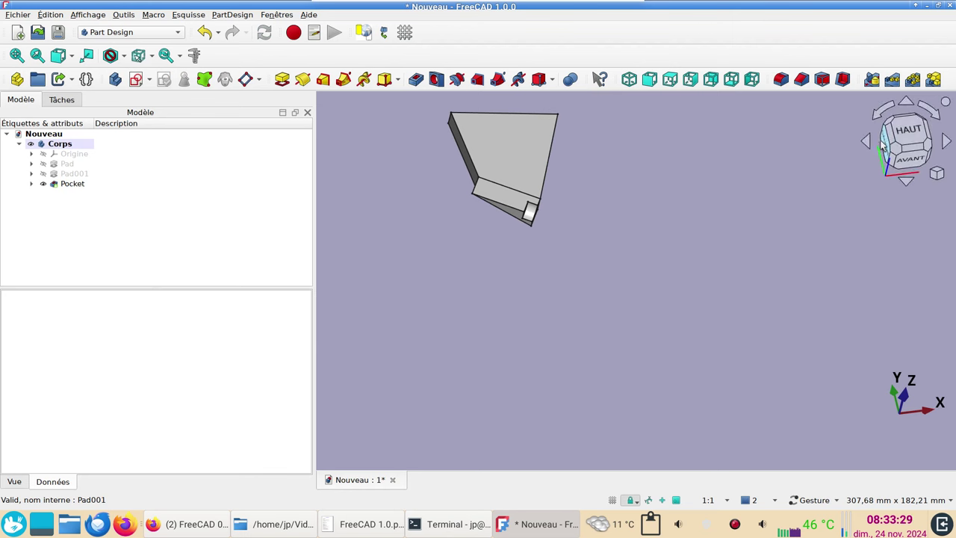
{"action": "left_click", "coordinate": [907, 132]}
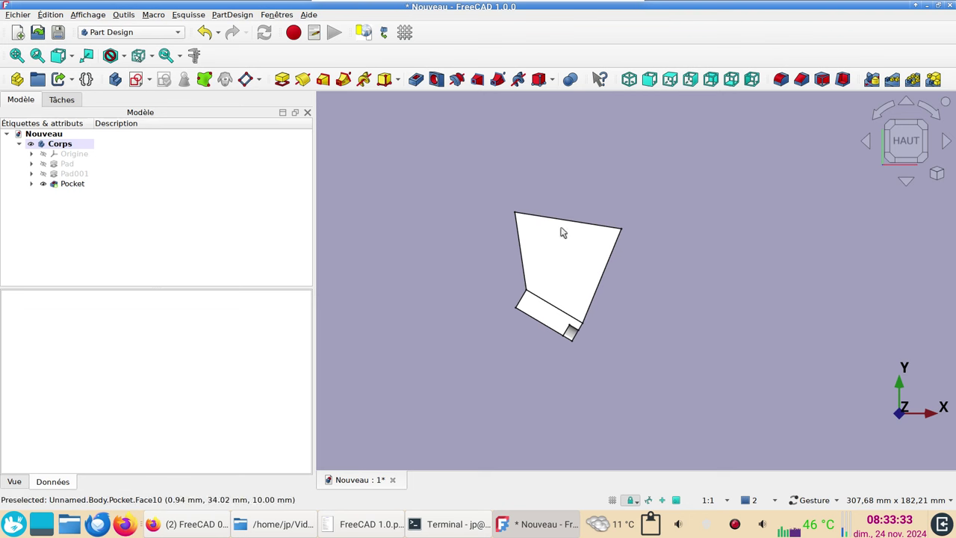
{"action": "left_click", "coordinate": [32, 164]}
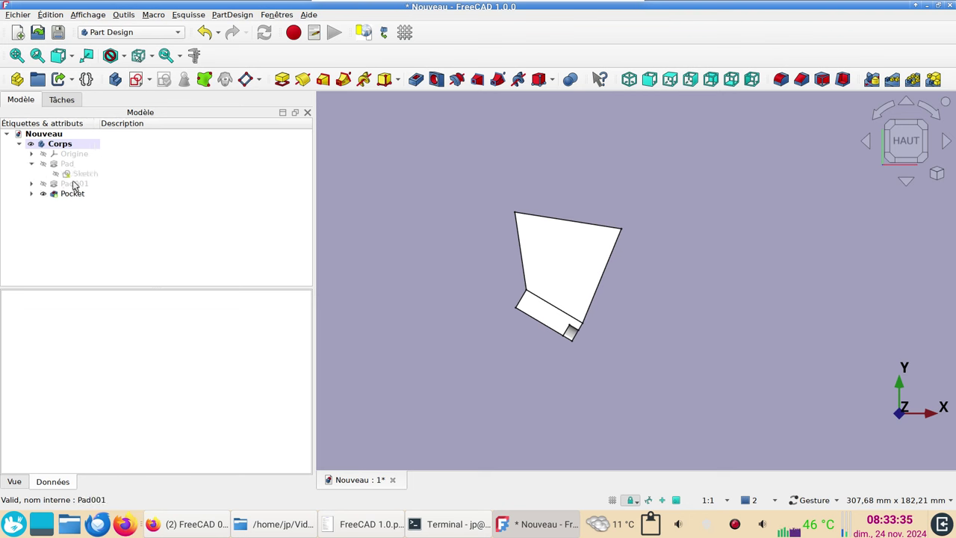